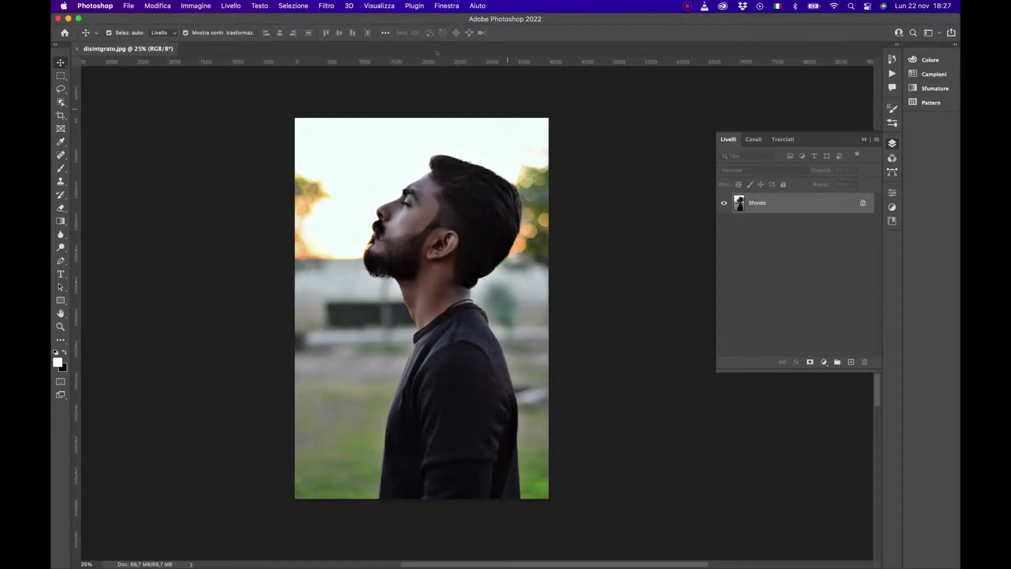
Copy the auto-selected man onto new layer Livello 1 and hide the Sfondo background
click(291, 5)
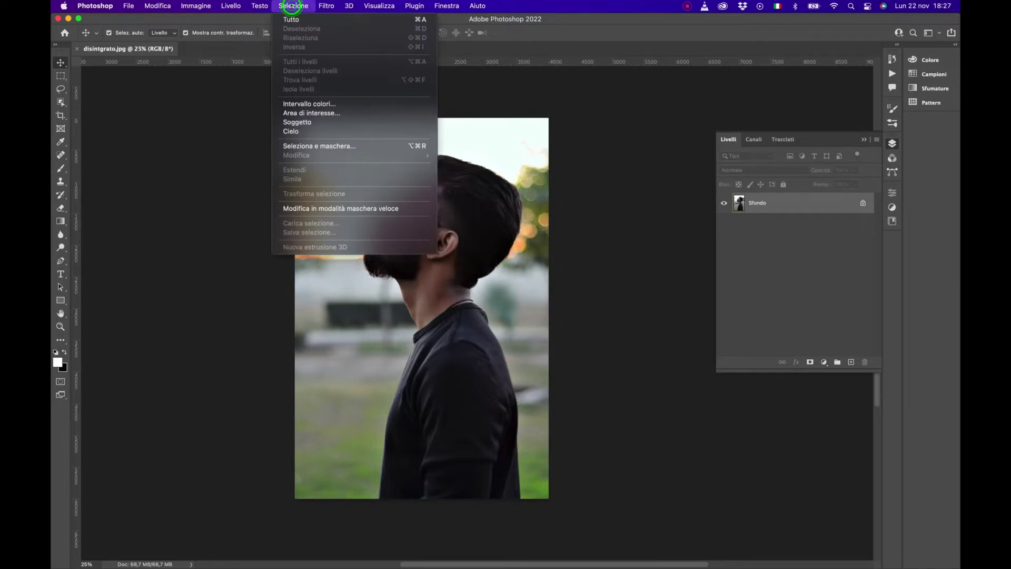
click(305, 121)
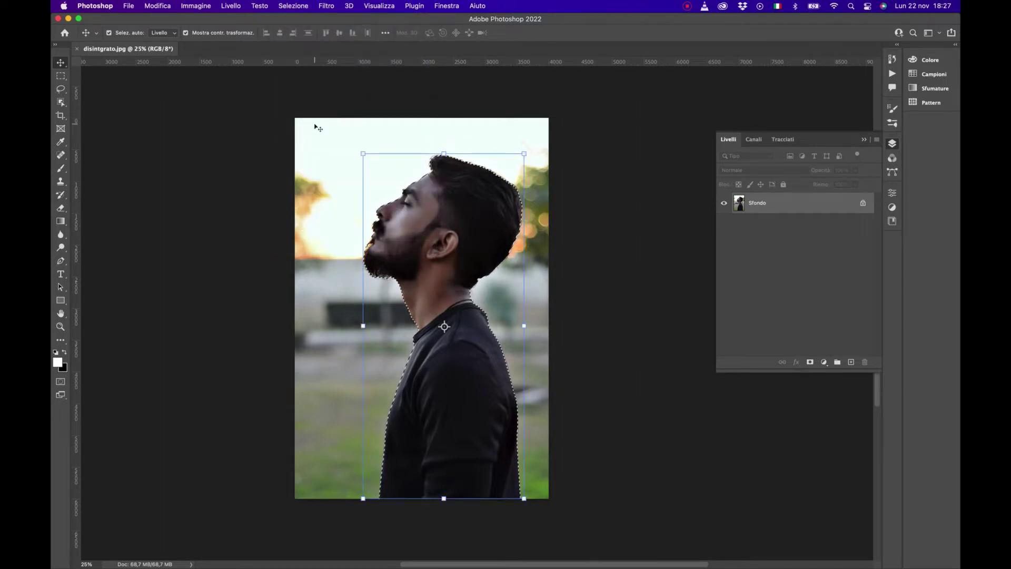
click(779, 206)
key(super+j)
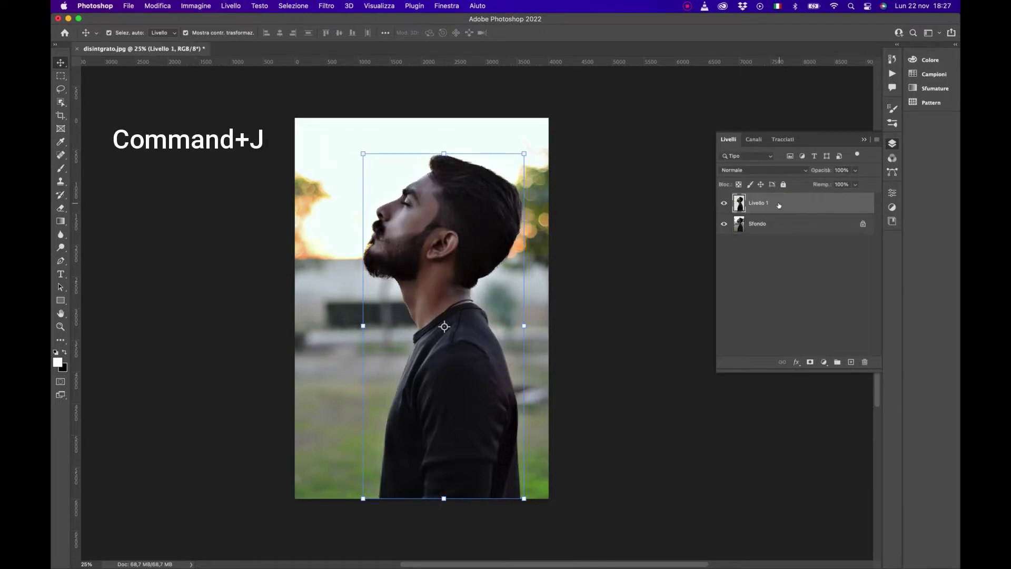
click(724, 223)
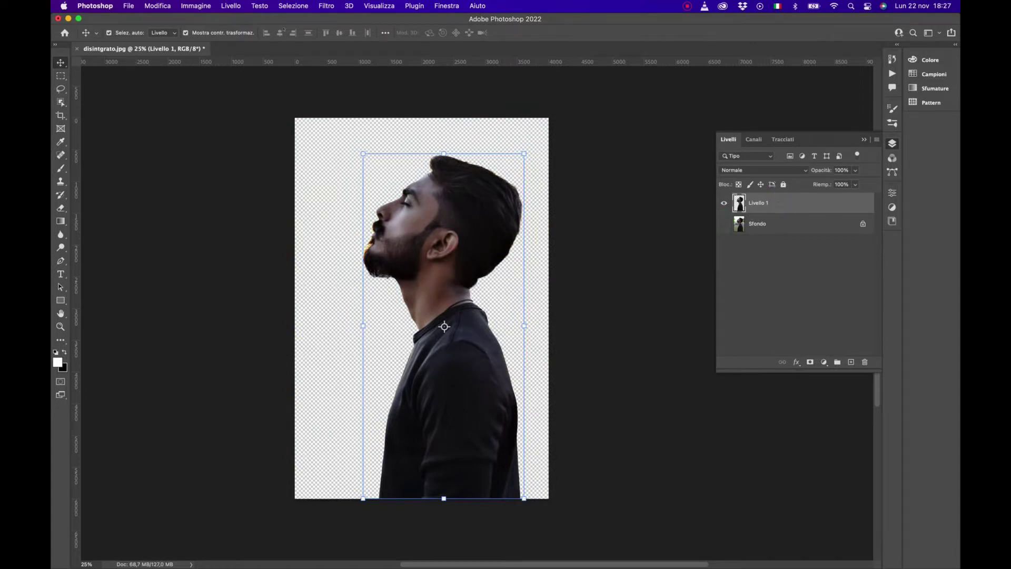
click(195, 5)
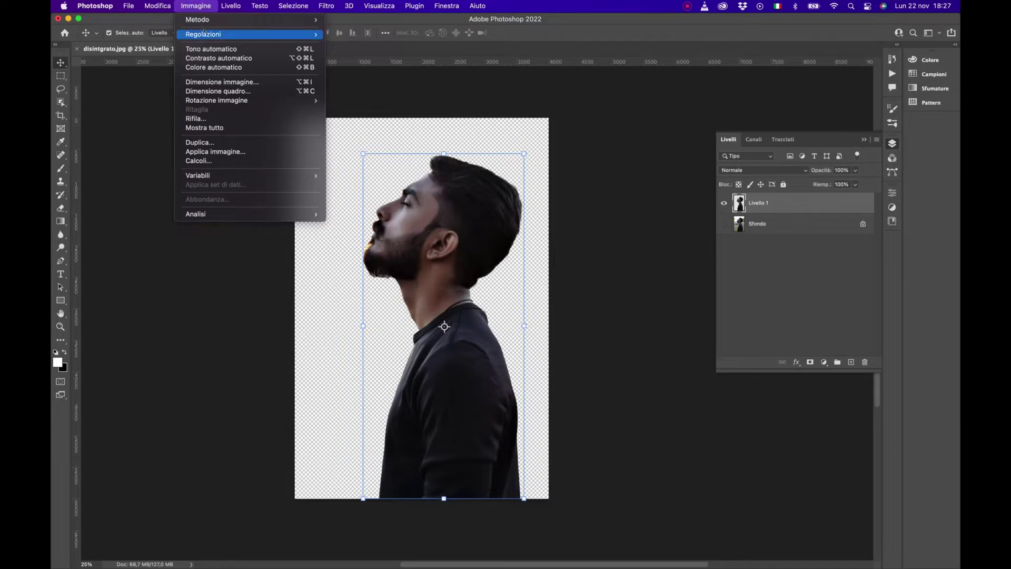
mouse_move(203, 33)
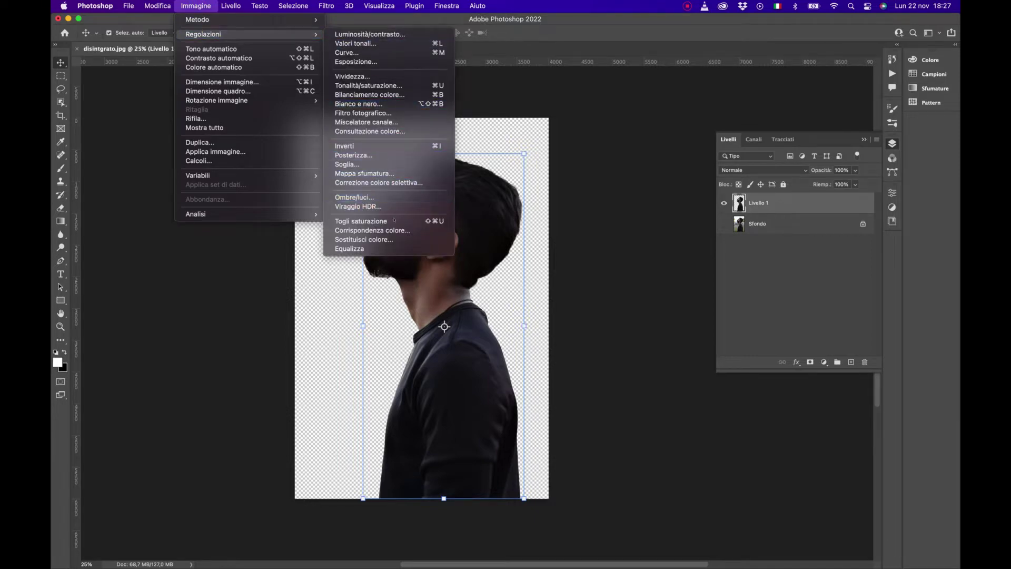
Desaturate Livello 1 to black and white, duplicate it as Livello 1 copia, then select Sfondo
click(394, 220)
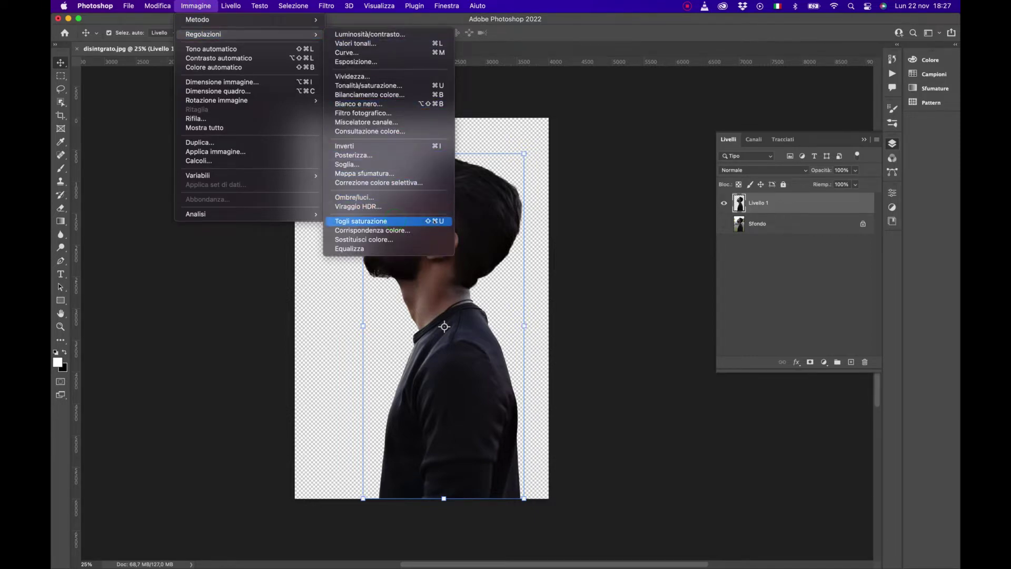
click(435, 220)
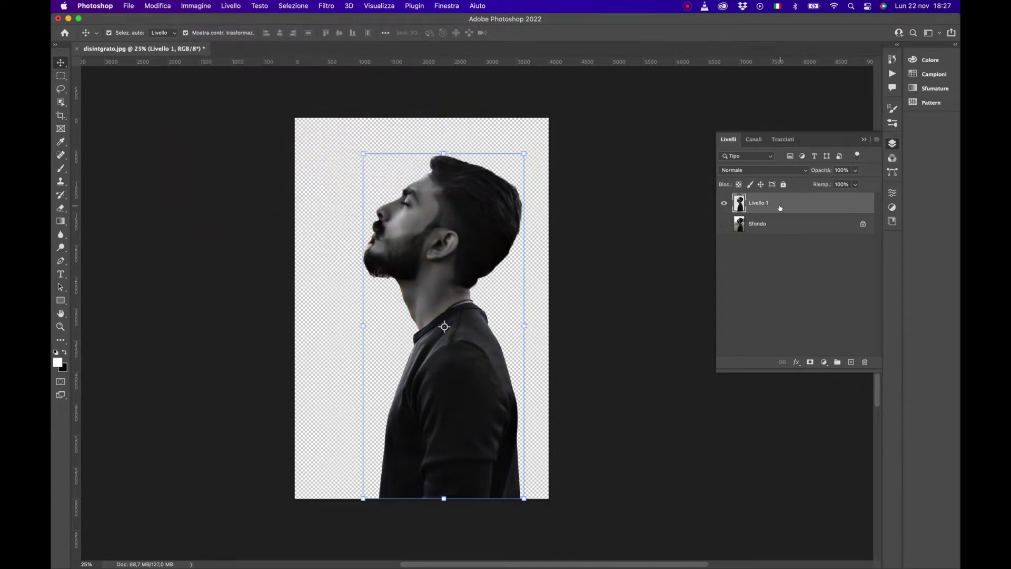
key(super+j)
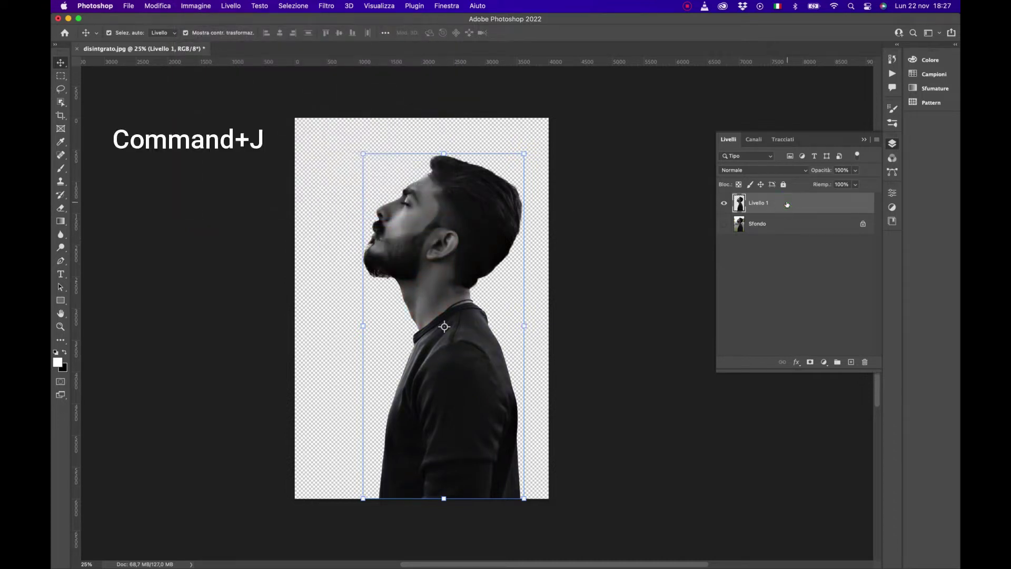
key(super+j)
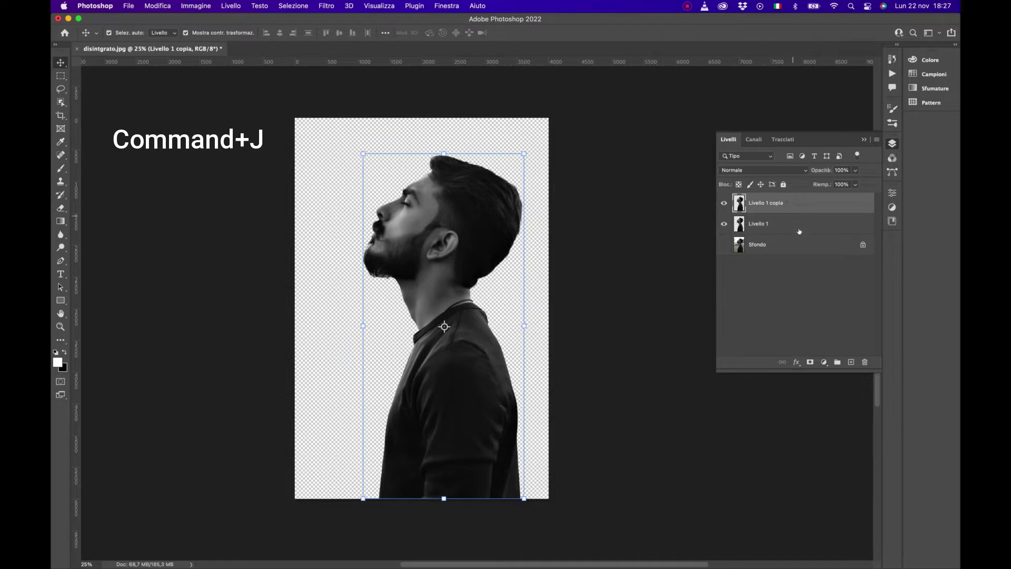
click(824, 336)
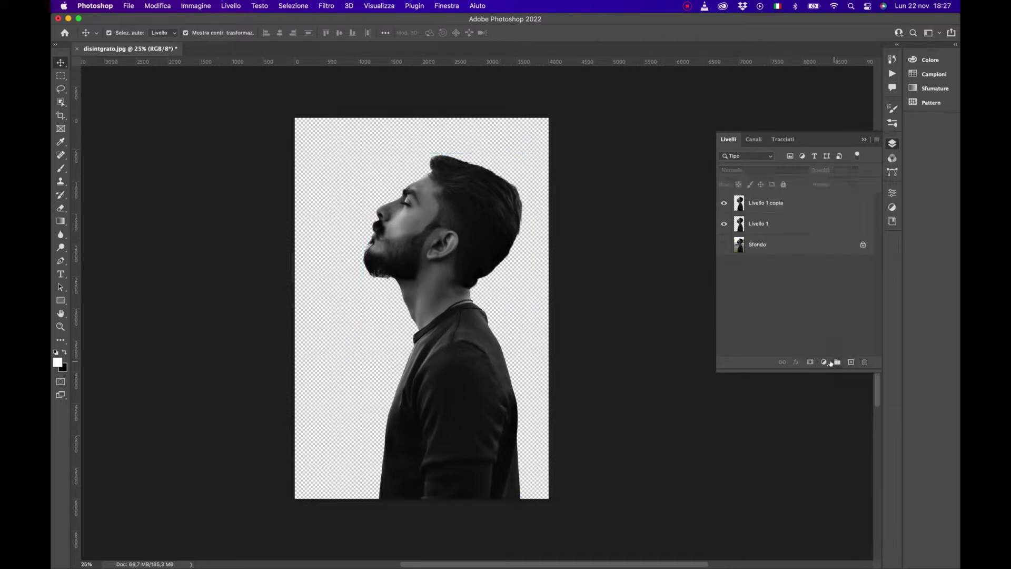
click(789, 247)
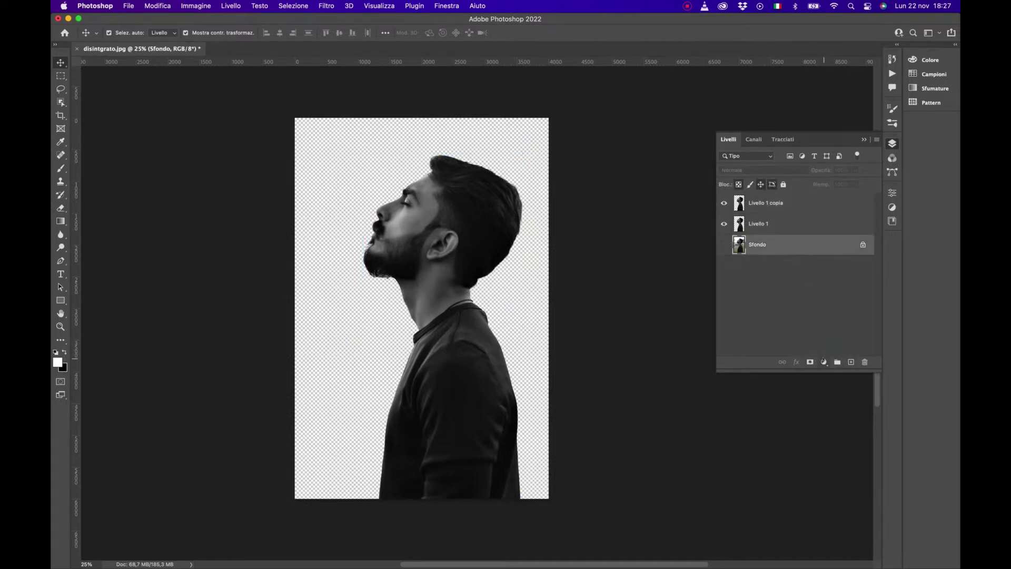
Add a white Tinta unita fill layer, Colore riempimento 1, behind the man
click(823, 362)
click(834, 372)
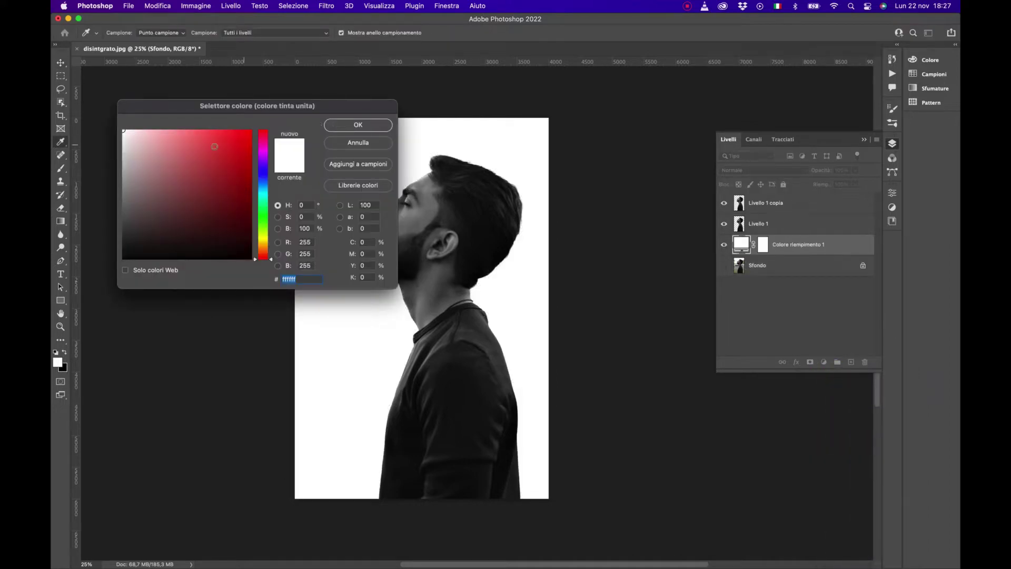
click(365, 125)
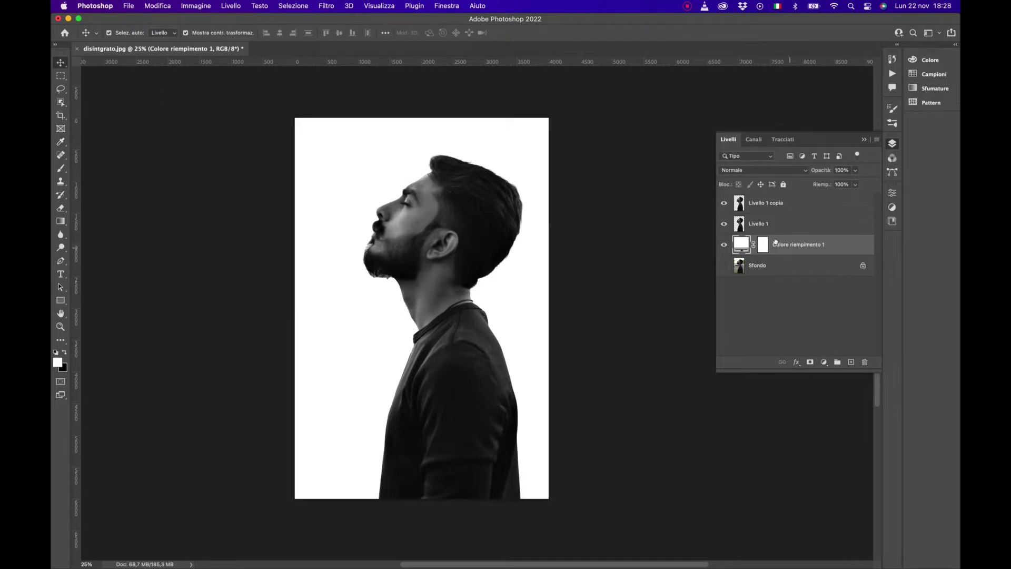
Shift both man layers 348 px left, then select only Livello 1
click(763, 222)
shift+click(786, 204)
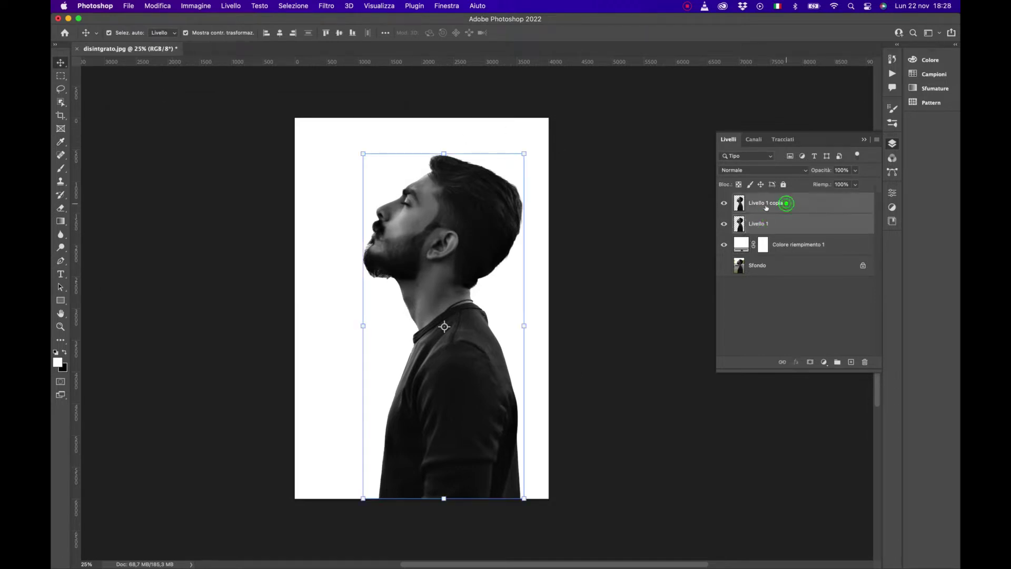
drag(481, 228, 459, 224)
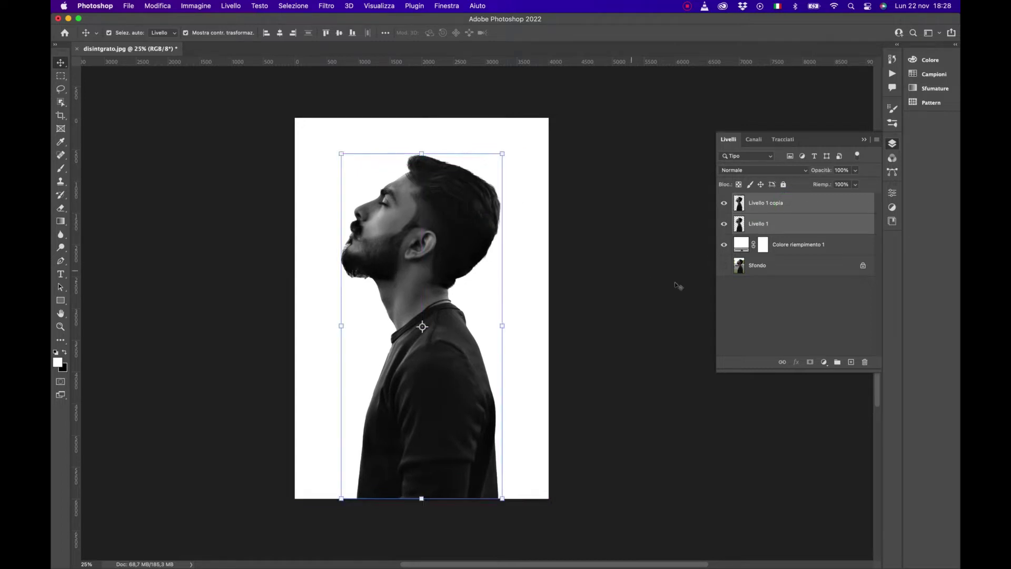
click(809, 299)
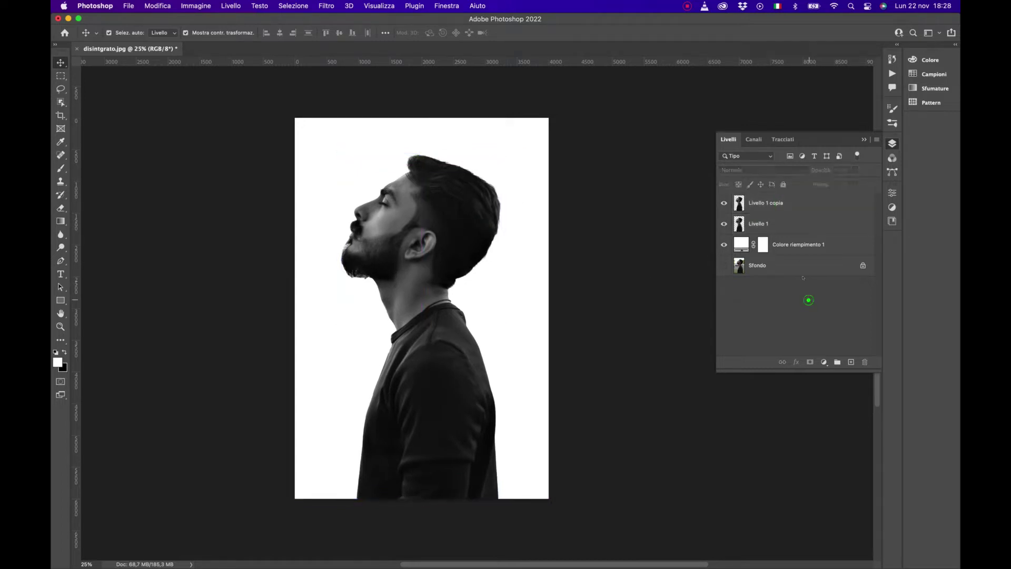
click(794, 227)
click(330, 4)
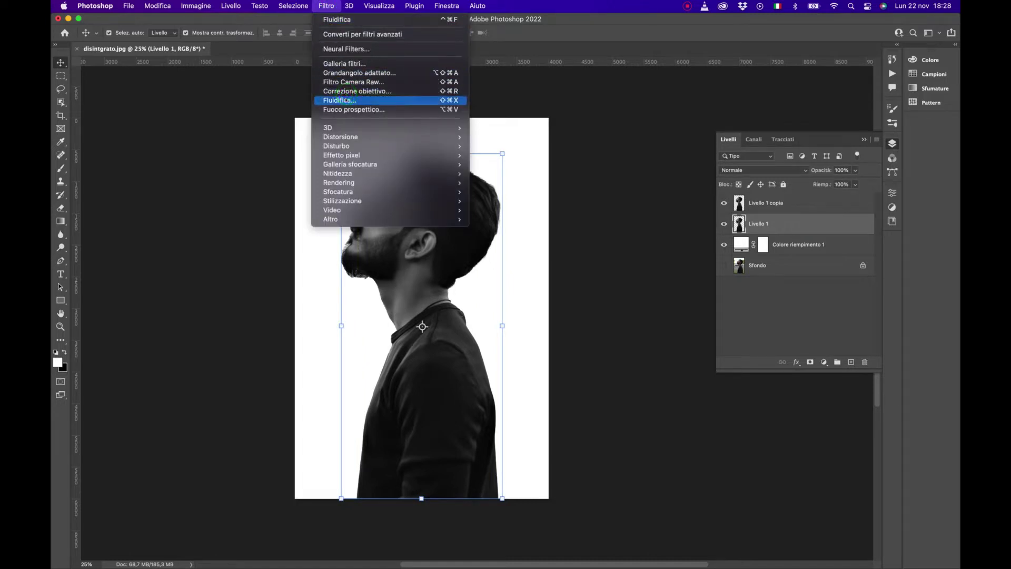
In Liquify, forward-warp the top and lower hair into long streaks toward the right
click(347, 101)
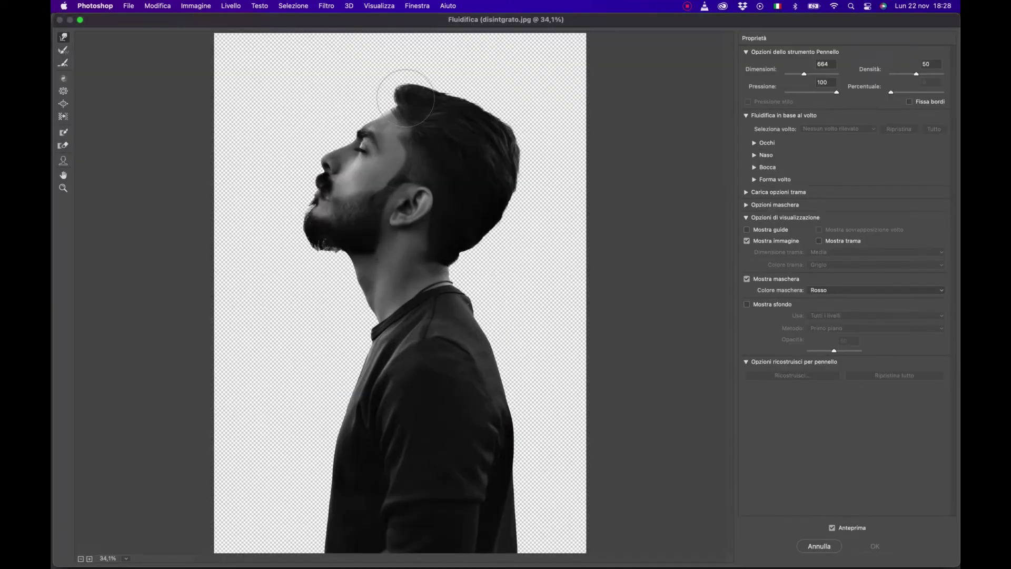
mouse_move(405, 97)
mouse_down()
mouse_move(417, 79)
mouse_move(458, 68)
mouse_up()
mouse_move(420, 97)
mouse_down()
mouse_move(396, 84)
mouse_move(415, 101)
mouse_move(477, 90)
mouse_move(559, 38)
mouse_move(487, 99)
mouse_move(492, 121)
mouse_move(553, 45)
mouse_up()
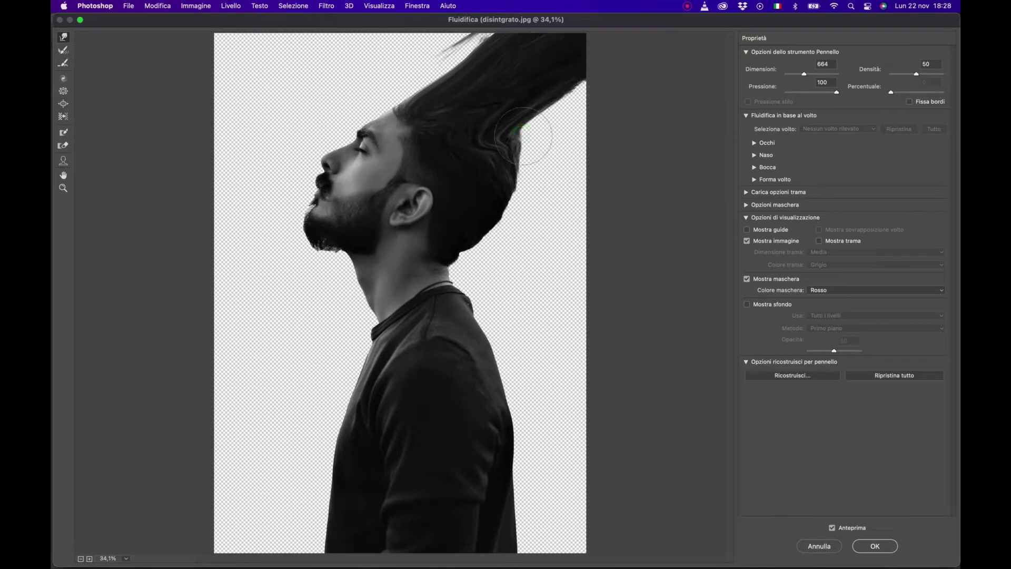
drag(498, 140, 559, 110)
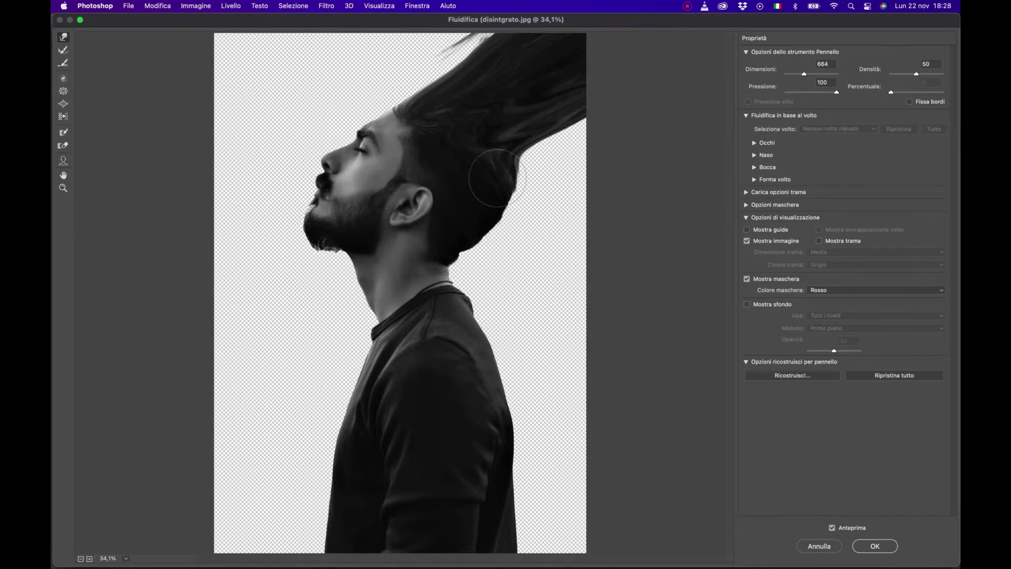
mouse_move(494, 175)
mouse_down()
mouse_move(614, 108)
mouse_move(542, 187)
mouse_up()
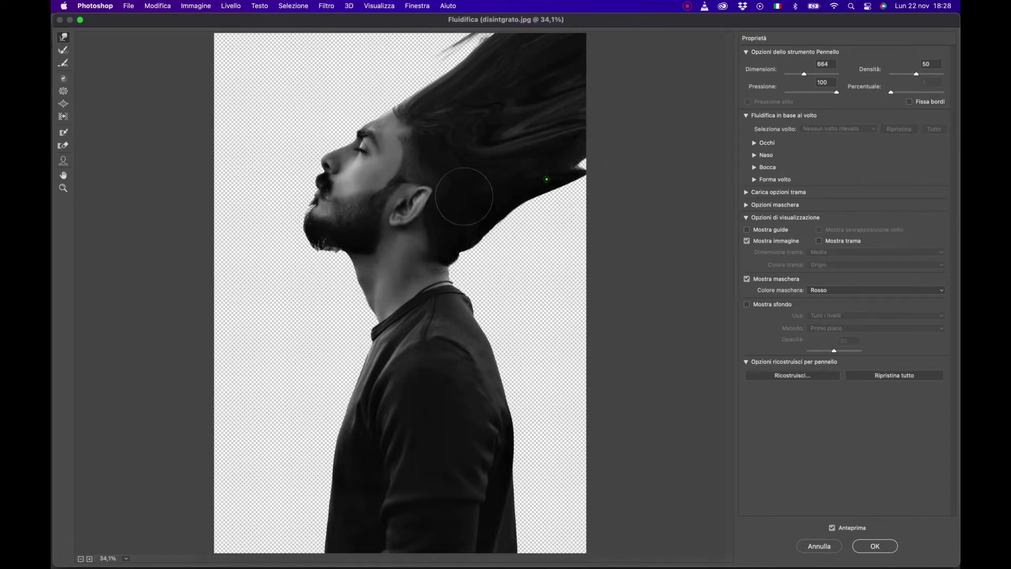
drag(479, 198, 642, 151)
drag(440, 244, 579, 205)
mouse_move(452, 263)
mouse_down()
mouse_move(569, 214)
mouse_move(587, 267)
mouse_move(559, 252)
mouse_up()
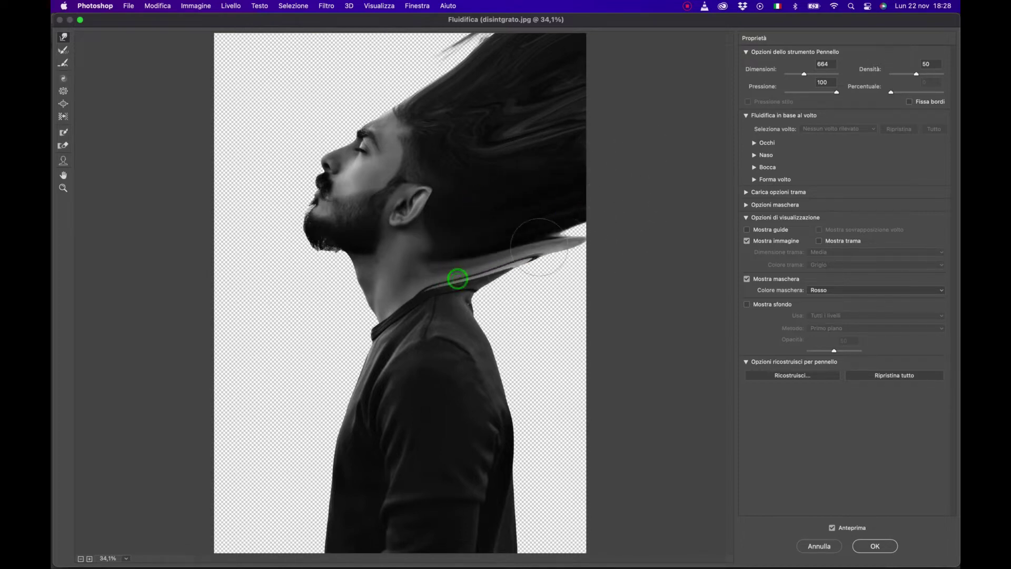
drag(478, 280, 614, 271)
drag(483, 295, 677, 264)
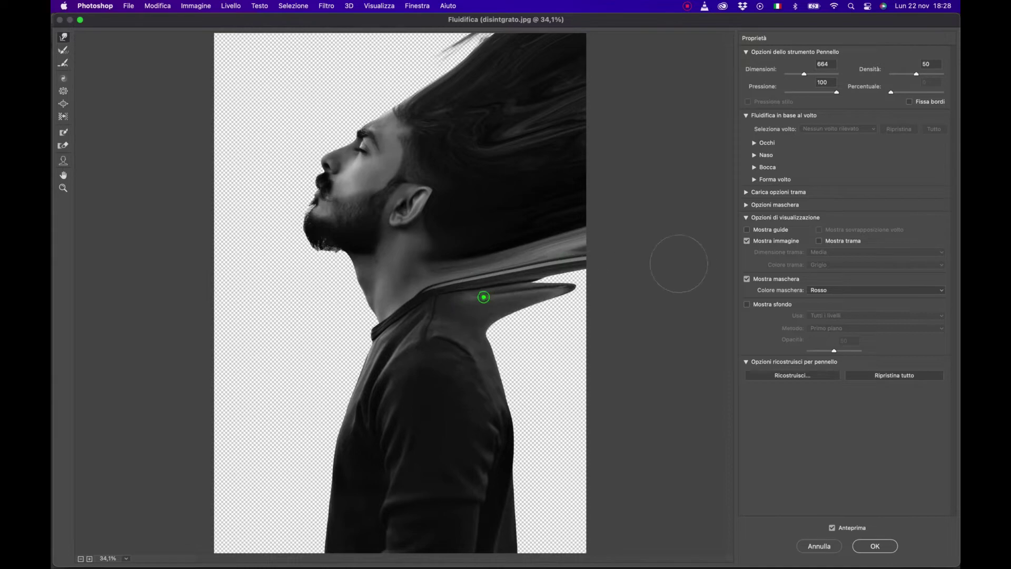
drag(514, 287, 547, 267)
Smear the shoulder and shirt outline right and down to fill the lower-right gap, then apply
drag(487, 316, 579, 316)
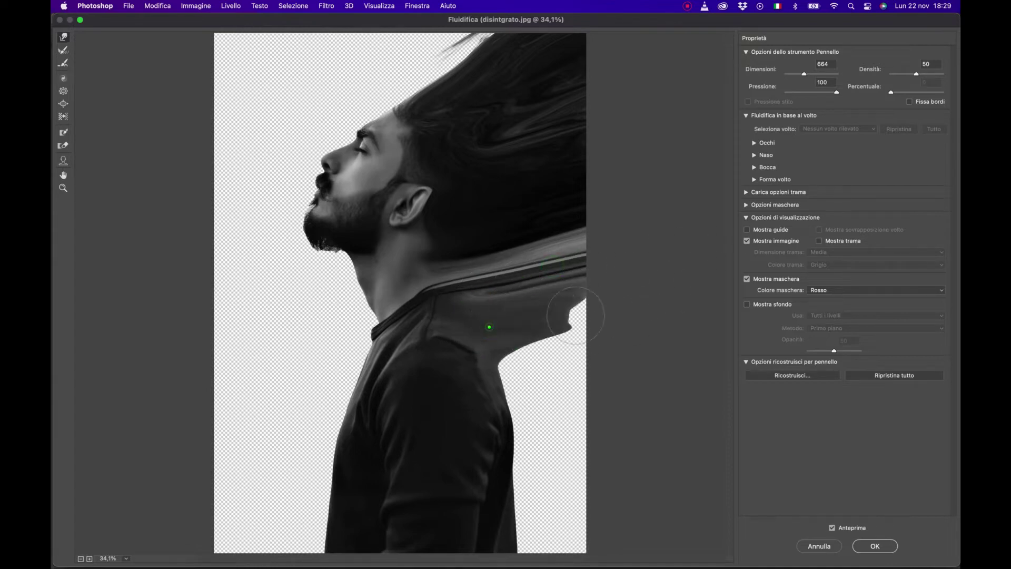
mouse_move(485, 331)
mouse_down()
mouse_move(549, 363)
mouse_move(629, 340)
mouse_up()
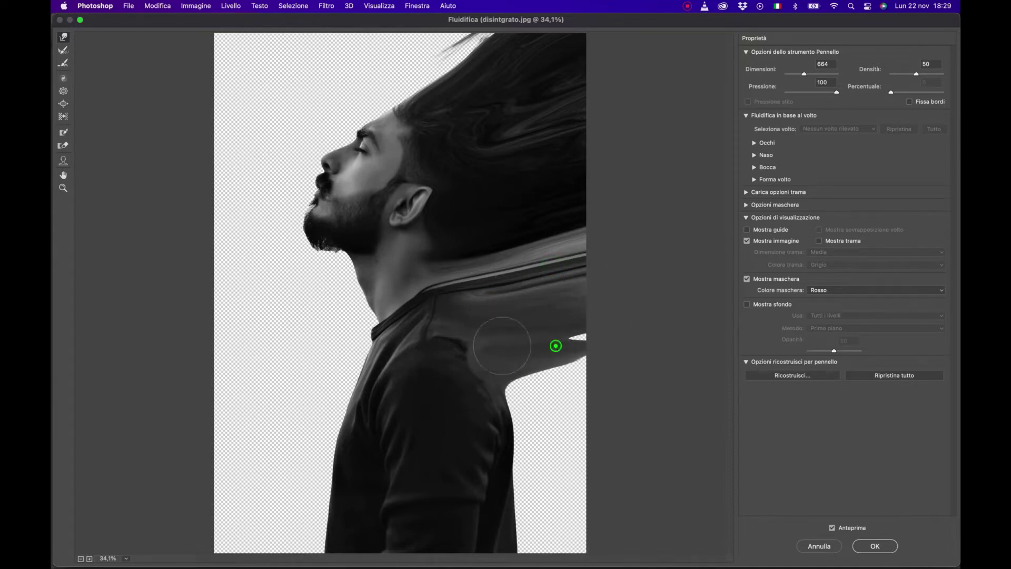
mouse_move(512, 356)
mouse_down()
mouse_move(645, 335)
mouse_move(632, 368)
mouse_up()
drag(484, 400, 643, 372)
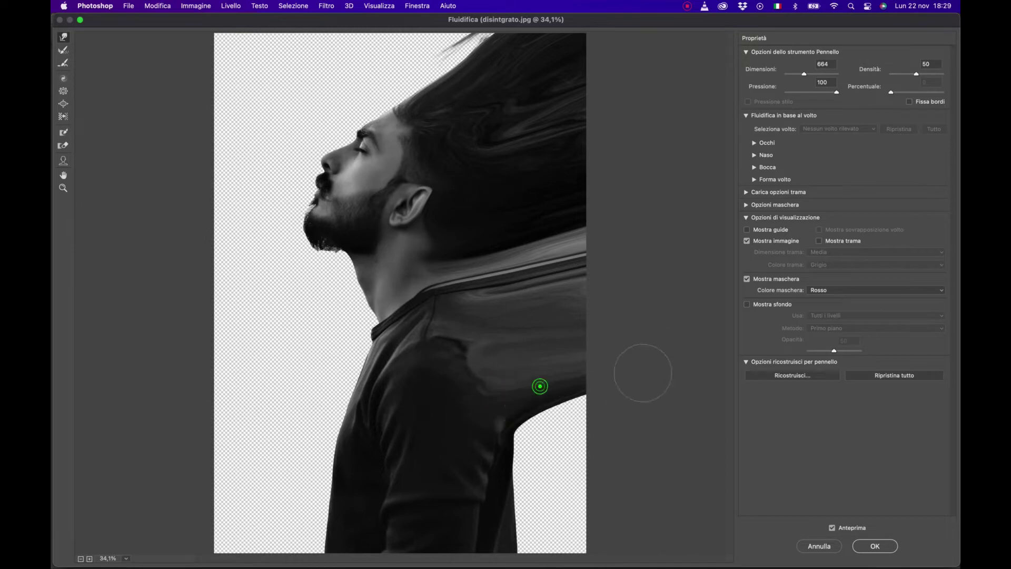
drag(497, 442, 645, 415)
mouse_move(501, 467)
mouse_down()
mouse_move(604, 446)
mouse_move(650, 412)
mouse_up()
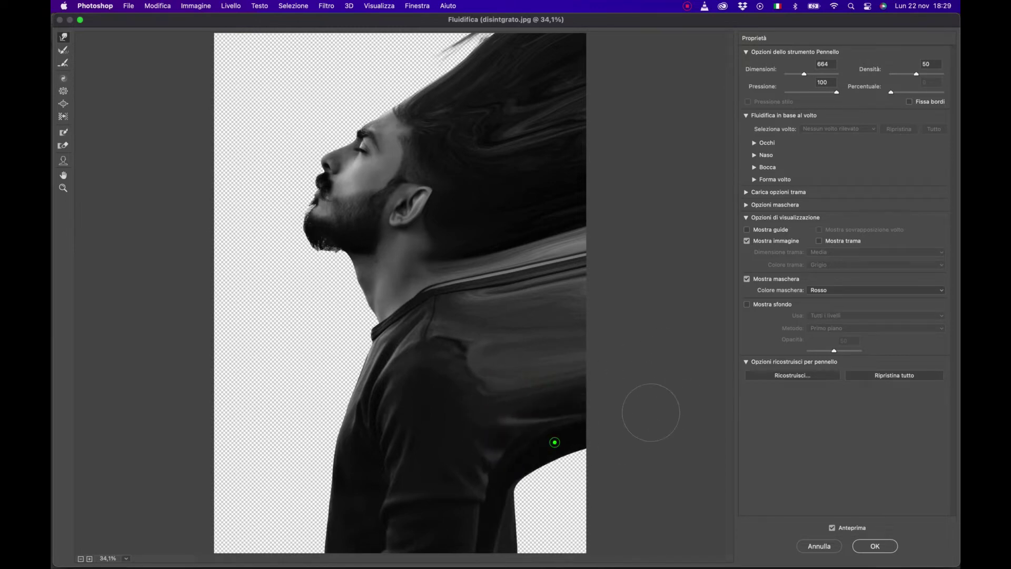
mouse_move(510, 492)
mouse_down()
mouse_move(622, 462)
mouse_move(598, 474)
mouse_up()
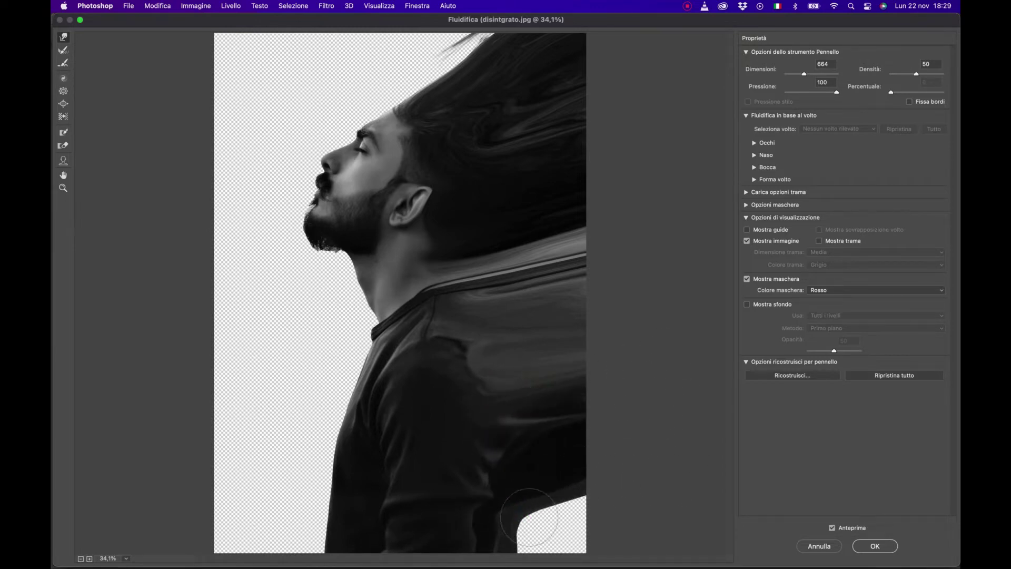
mouse_move(512, 528)
mouse_down()
mouse_move(419, 550)
mouse_move(636, 519)
mouse_up()
mouse_move(505, 532)
mouse_down()
mouse_move(632, 521)
mouse_move(524, 545)
mouse_move(627, 547)
mouse_up()
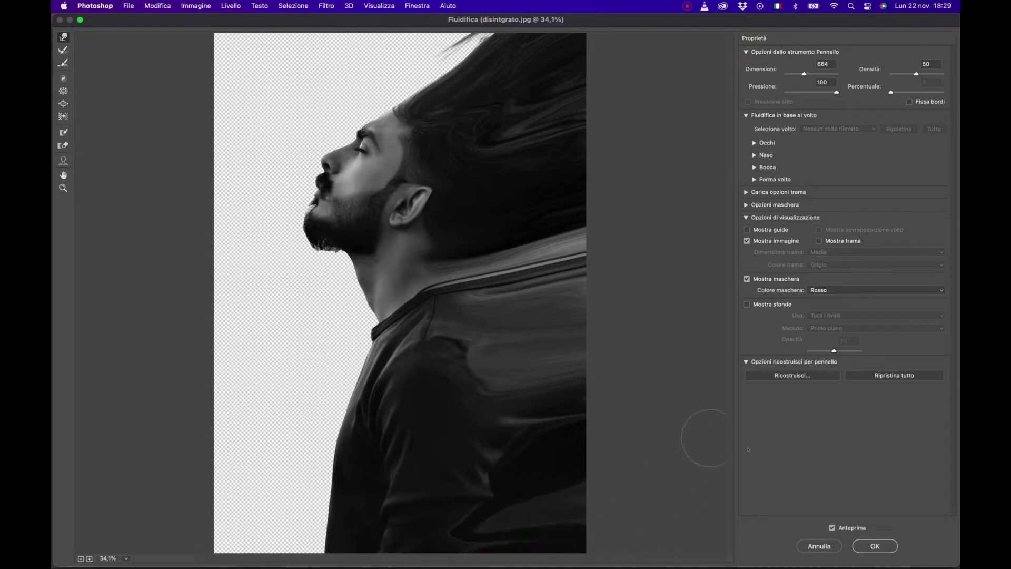
click(871, 546)
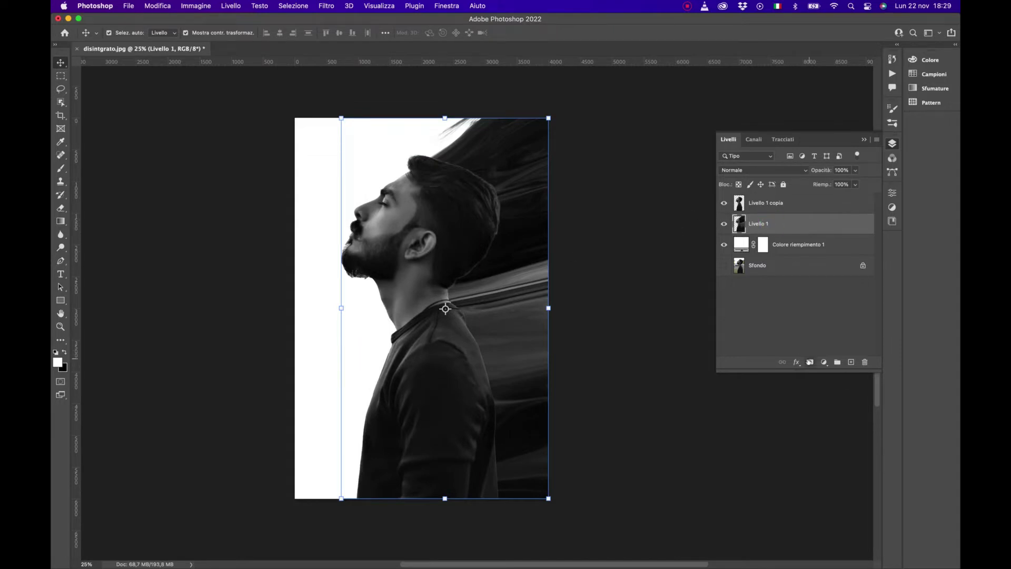
Give Livello 1 an inverted black mask, Livello 1 copia a white mask, and select brush preset 15
click(810, 362)
key(super+i)
click(765, 203)
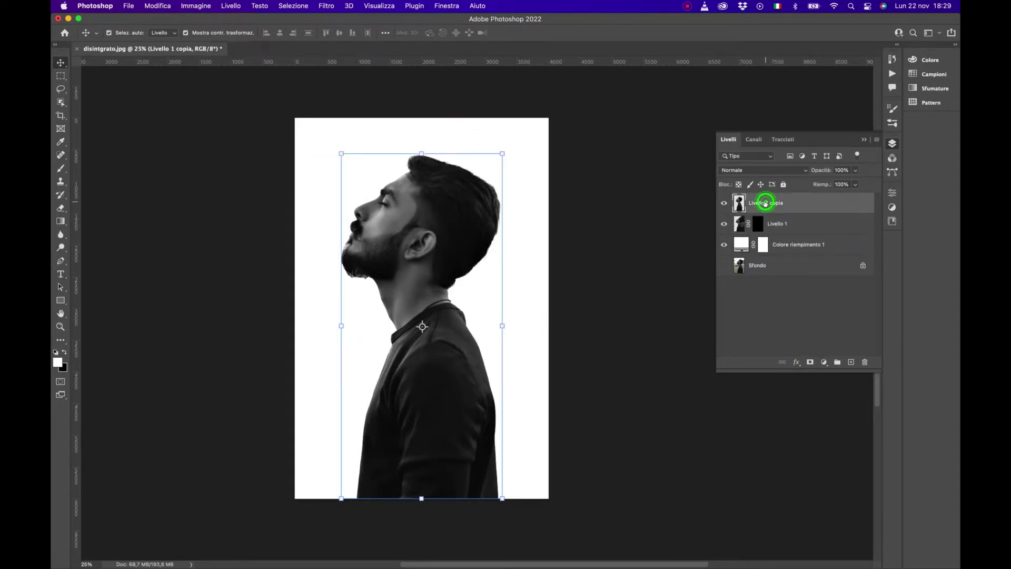
click(810, 363)
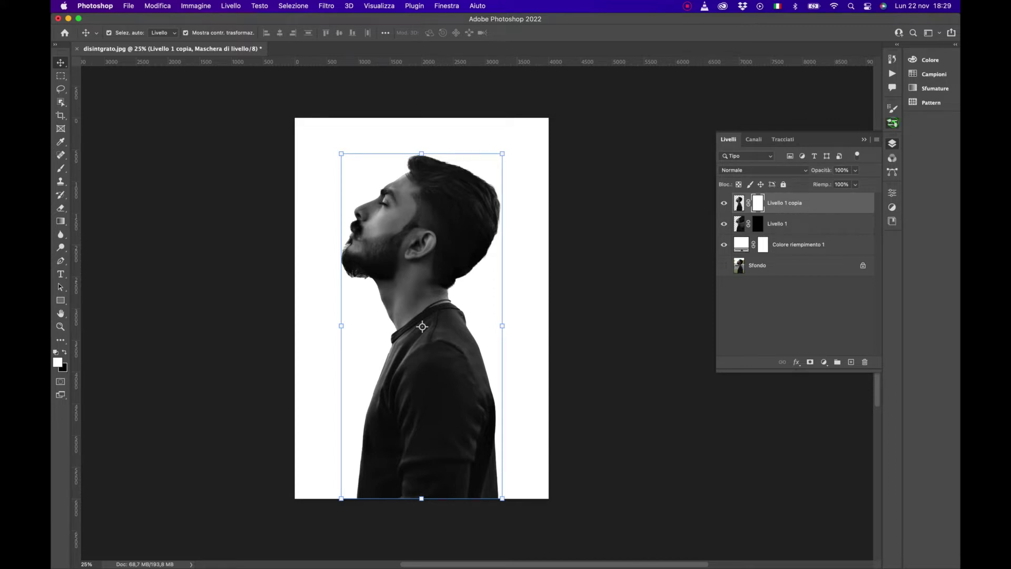
click(892, 122)
click(742, 218)
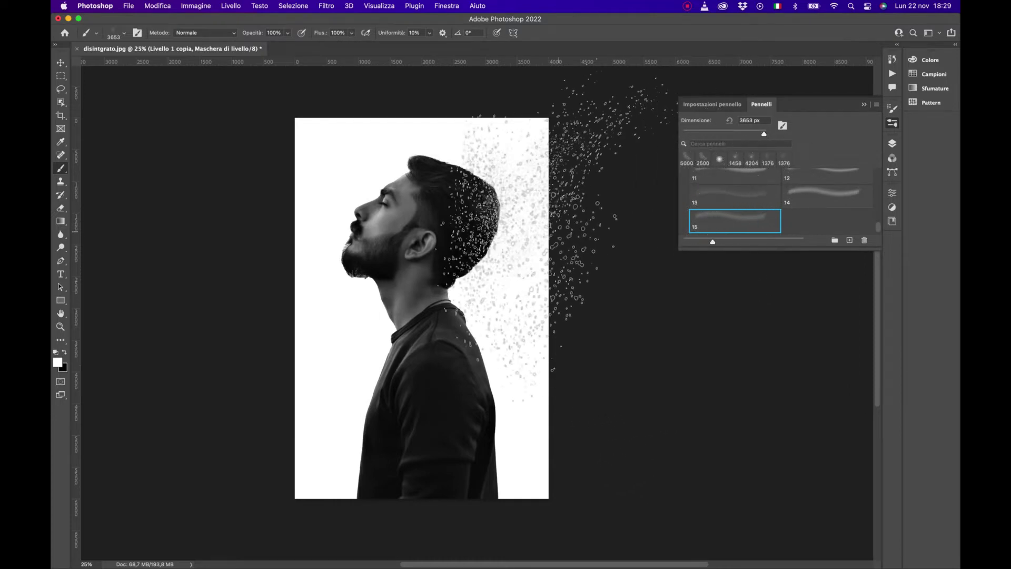
Try and undo test particle strokes on the head, with black as the painting colour
click(728, 103)
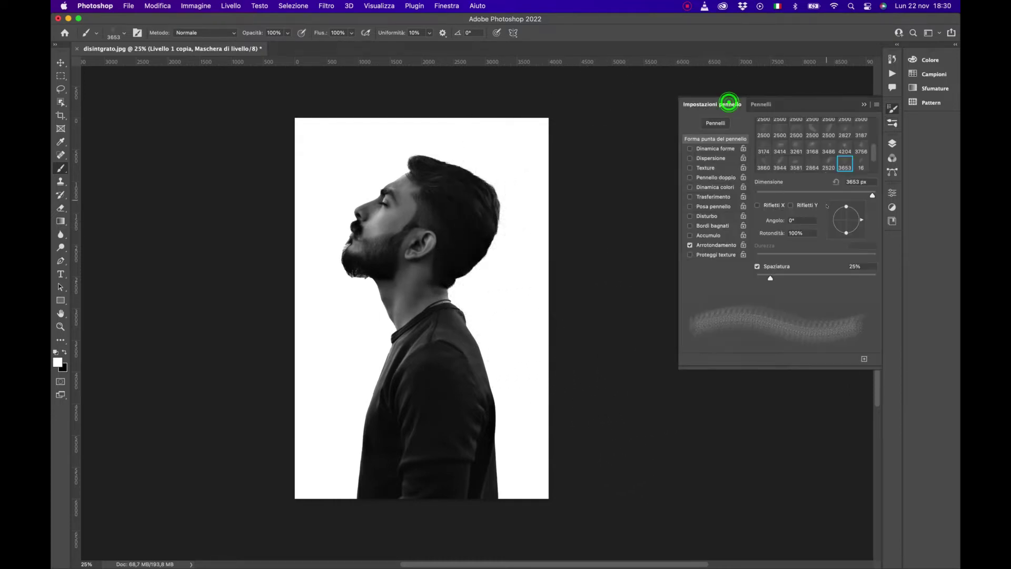
drag(526, 200, 532, 226)
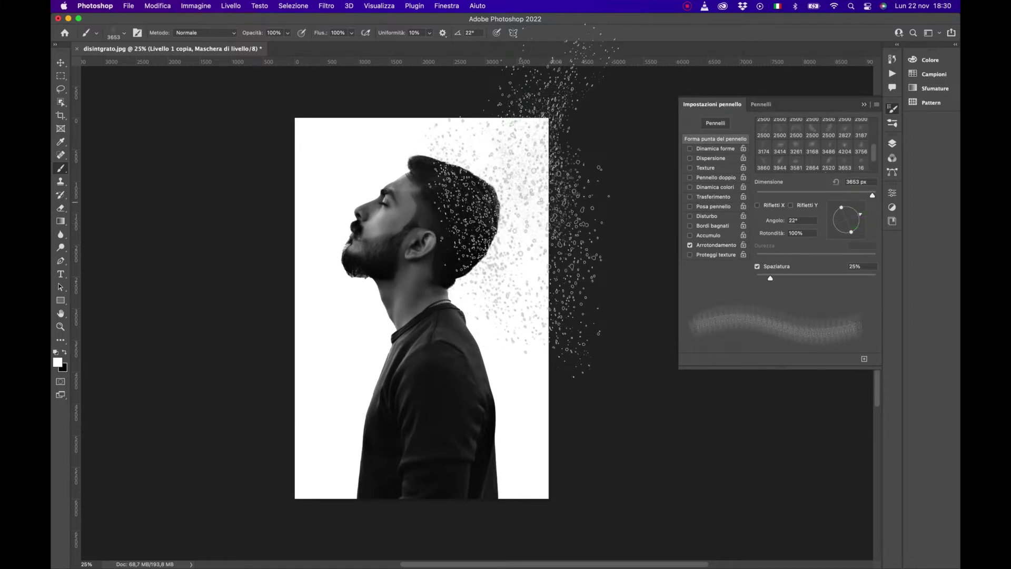
key(ctrl+z)
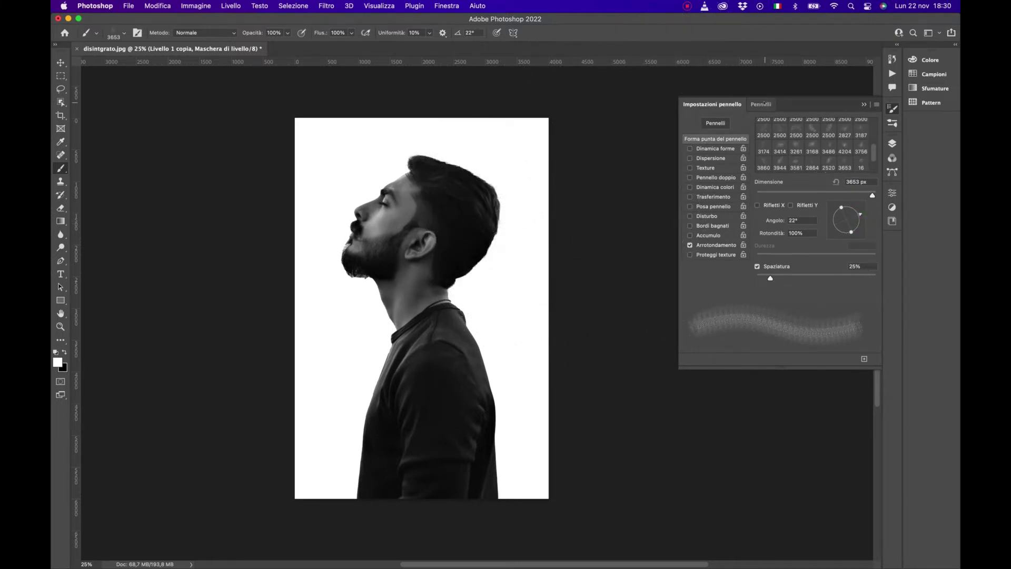
click(764, 103)
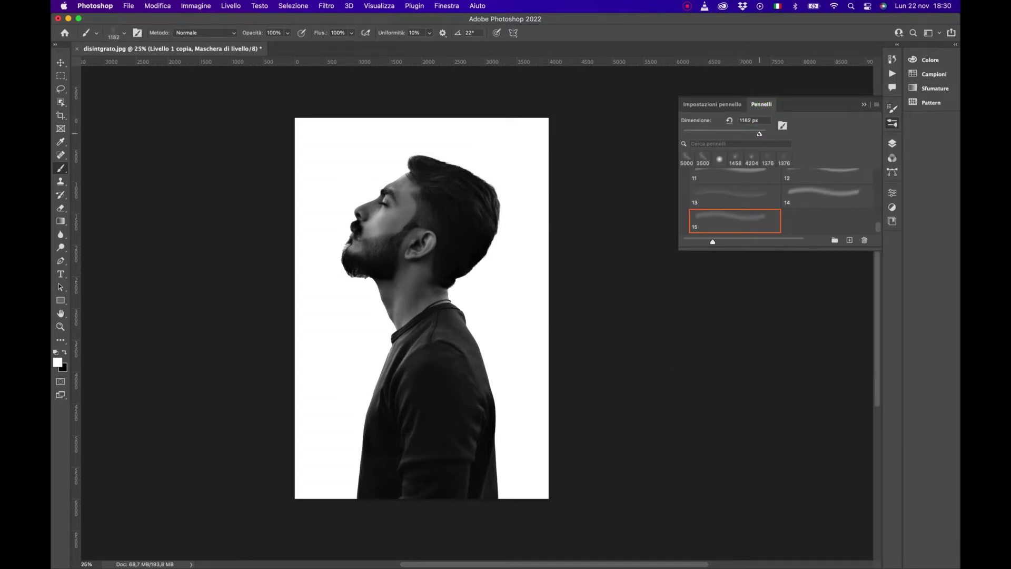
drag(532, 173, 503, 191)
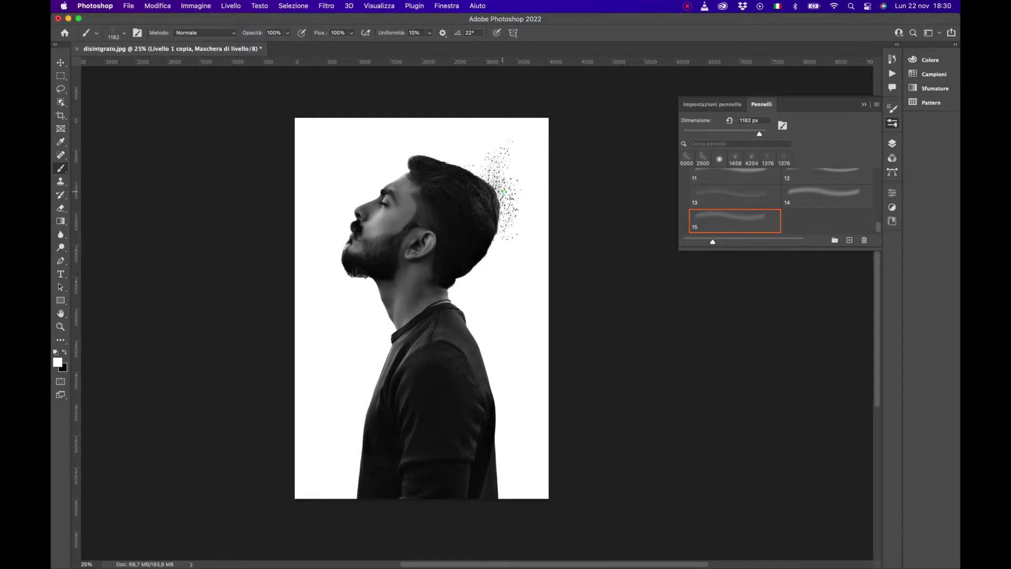
key(ctrl+z)
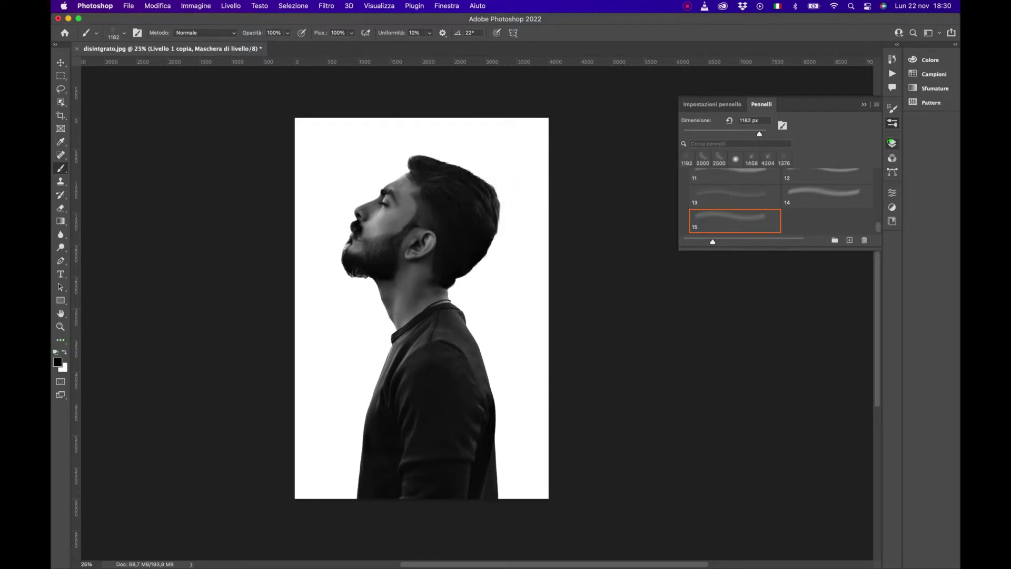
click(892, 144)
key(ctrl+shift+z)
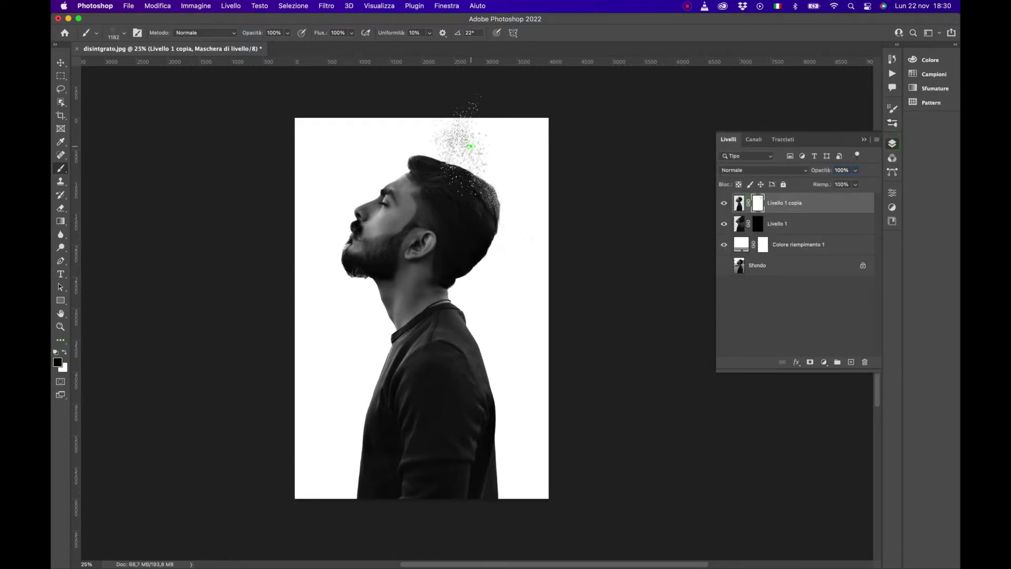
Paint speckles along the back edge of the hair and down the shoulder
mouse_move(439, 142)
mouse_down()
mouse_move(460, 290)
mouse_move(492, 379)
mouse_up()
right_click(495, 381)
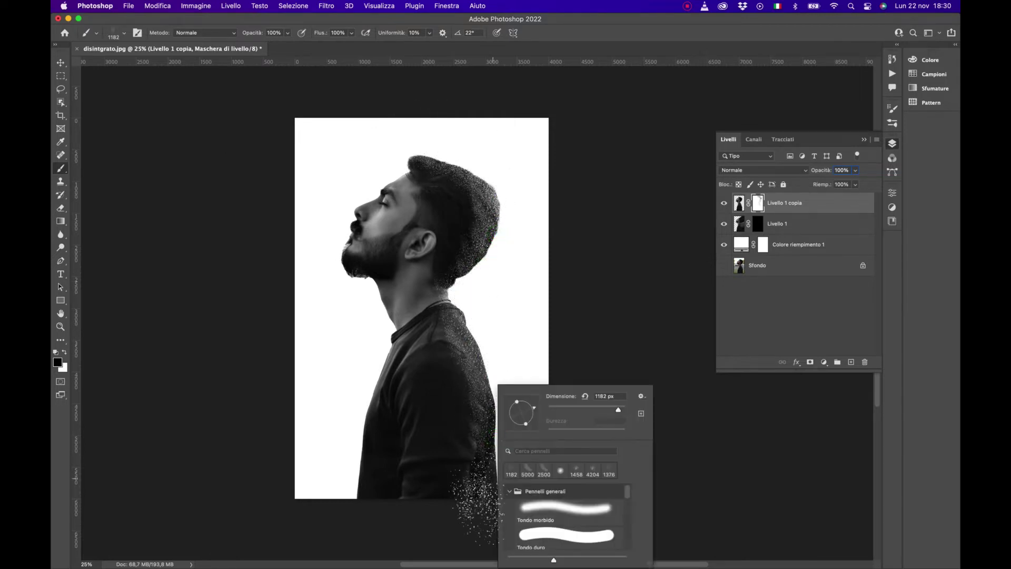
key(Escape)
mouse_move(463, 495)
mouse_down()
mouse_move(500, 410)
mouse_move(510, 490)
mouse_move(464, 279)
mouse_up()
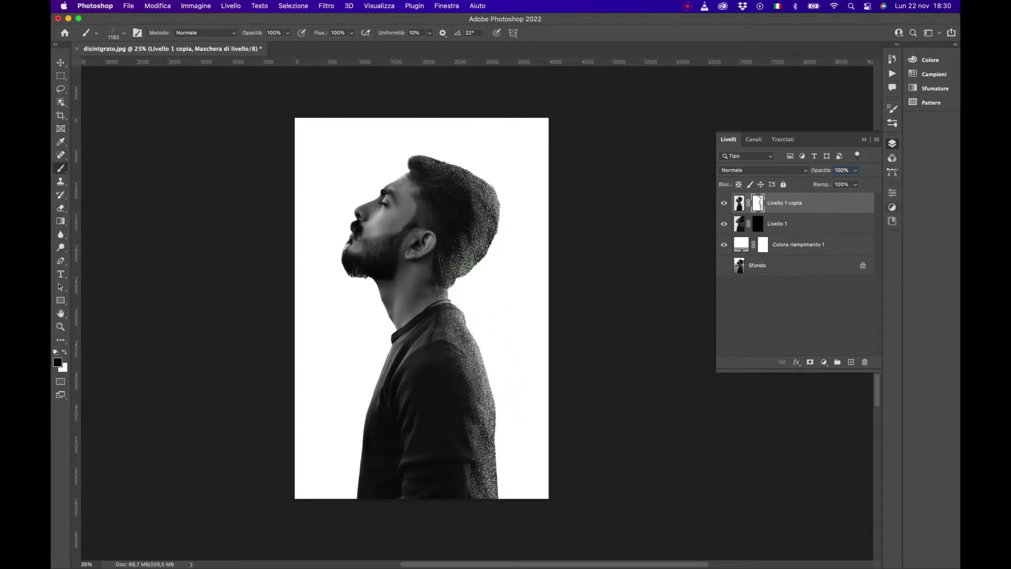
Rotate the particle brush tip angle to 63°
click(891, 109)
drag(860, 214, 852, 206)
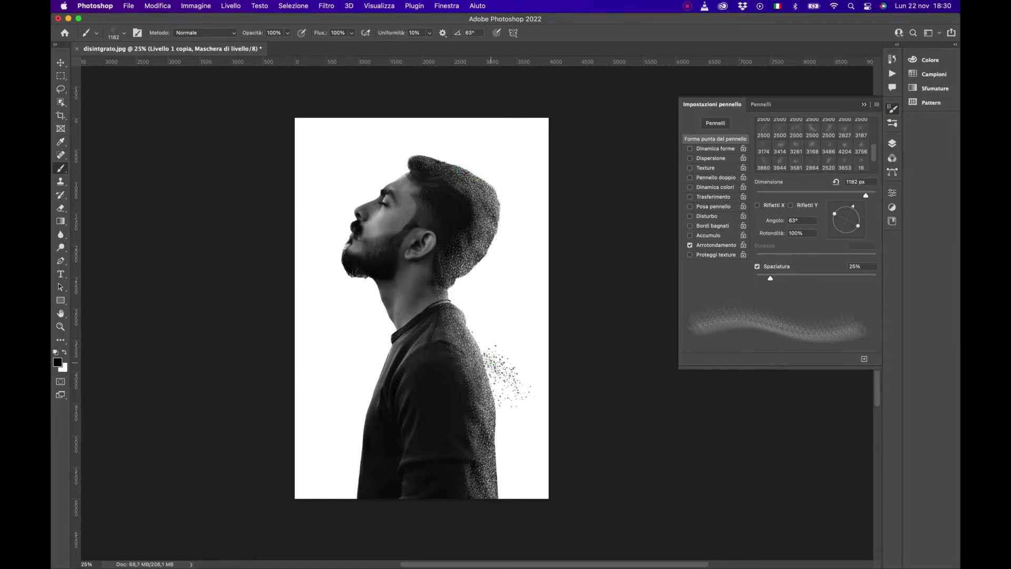
right_click(495, 390)
key(Escape)
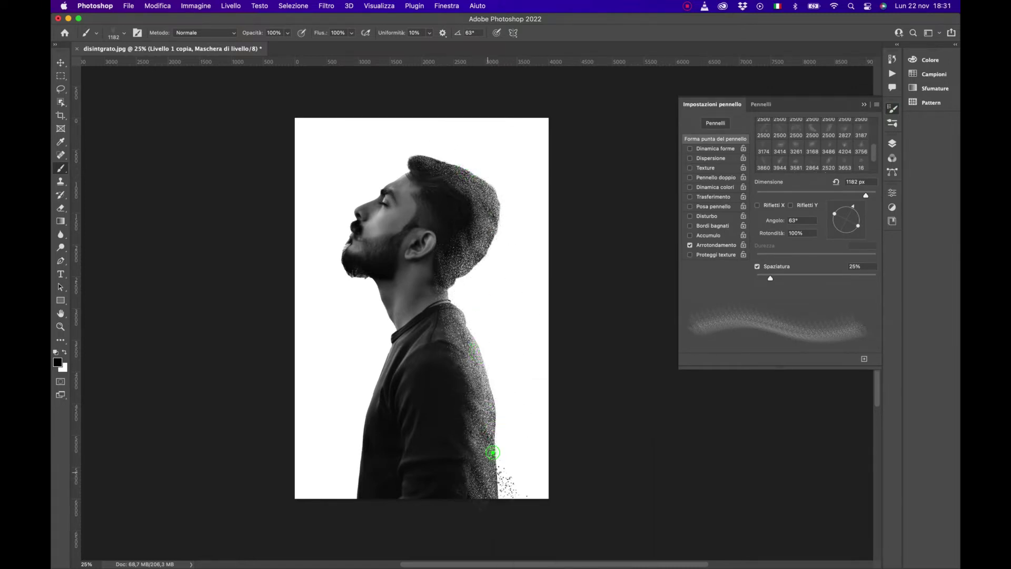
right_click(495, 387)
key(Escape)
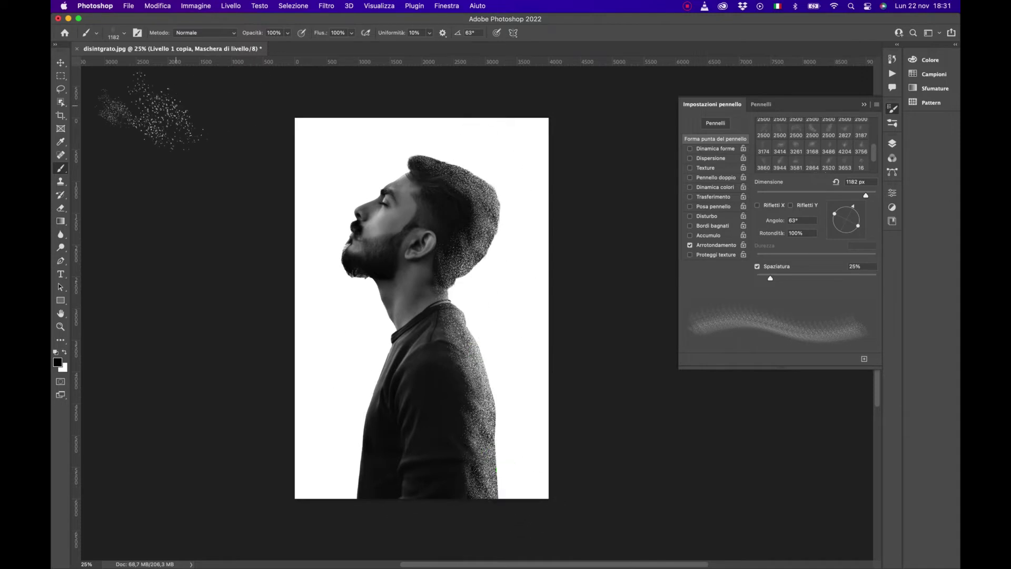
With the Soft Round brush, fade the speckled back and top of the hair to white
click(123, 32)
click(117, 163)
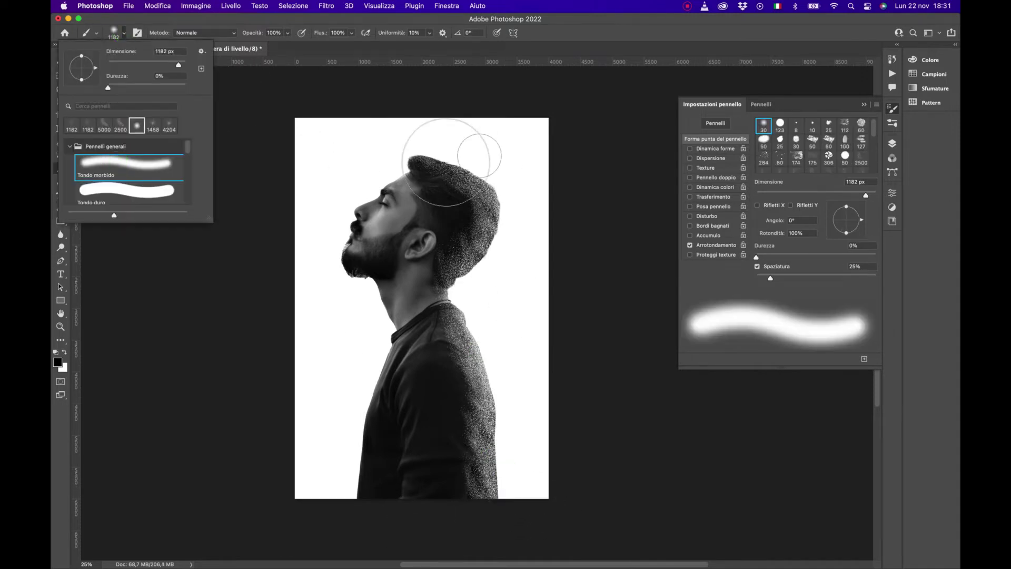
key(Return)
mouse_move(456, 138)
mouse_down()
mouse_move(517, 162)
mouse_move(435, 117)
mouse_move(535, 224)
mouse_move(485, 289)
mouse_move(519, 458)
mouse_move(511, 327)
mouse_move(508, 373)
mouse_move(480, 293)
mouse_move(535, 222)
mouse_move(535, 204)
mouse_up()
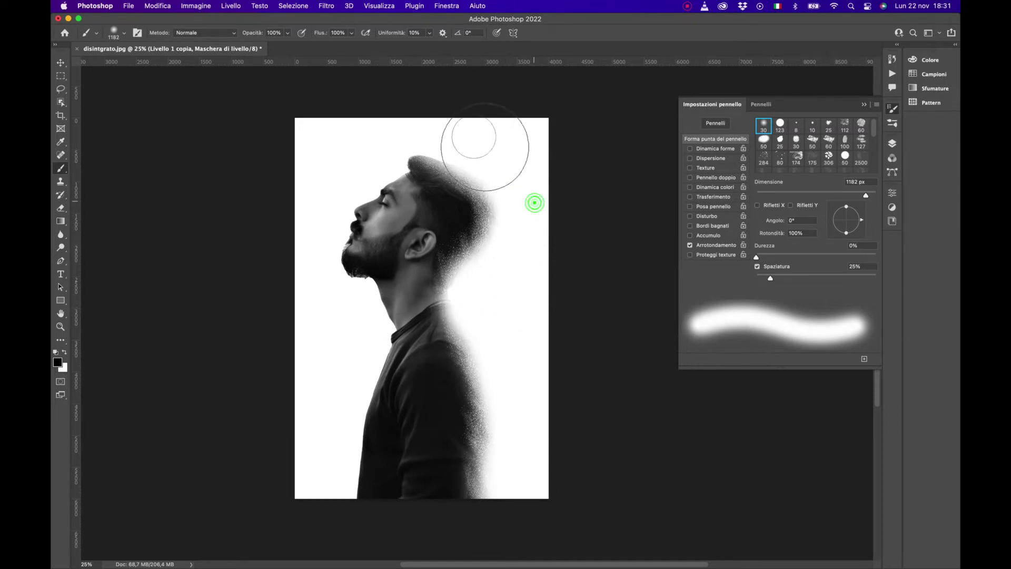
mouse_move(469, 134)
mouse_down()
mouse_move(425, 124)
mouse_move(451, 131)
mouse_up()
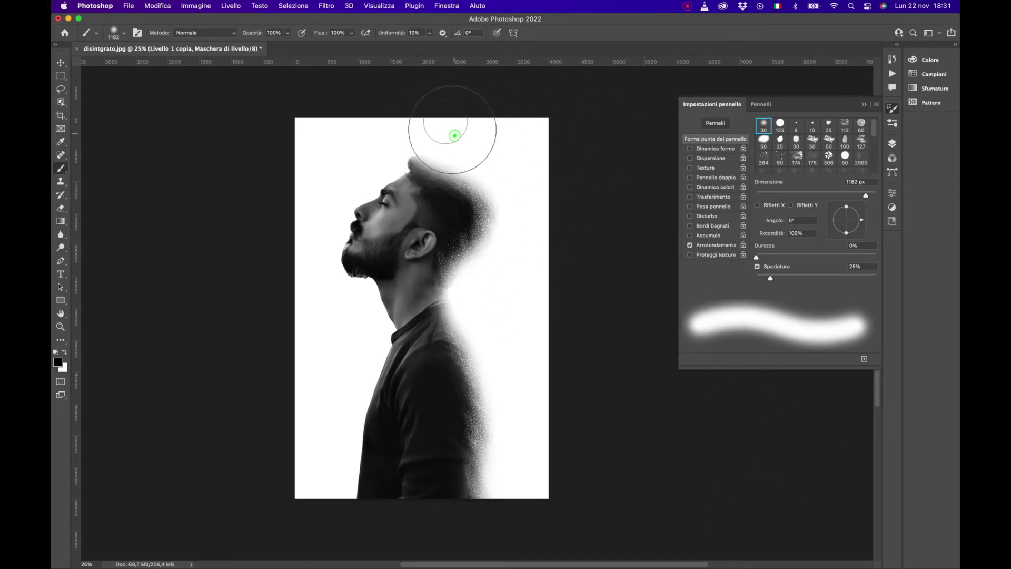
click(892, 143)
On Livello 1's mask, pick particle brush 12 at 3581 px with white foreground
click(785, 226)
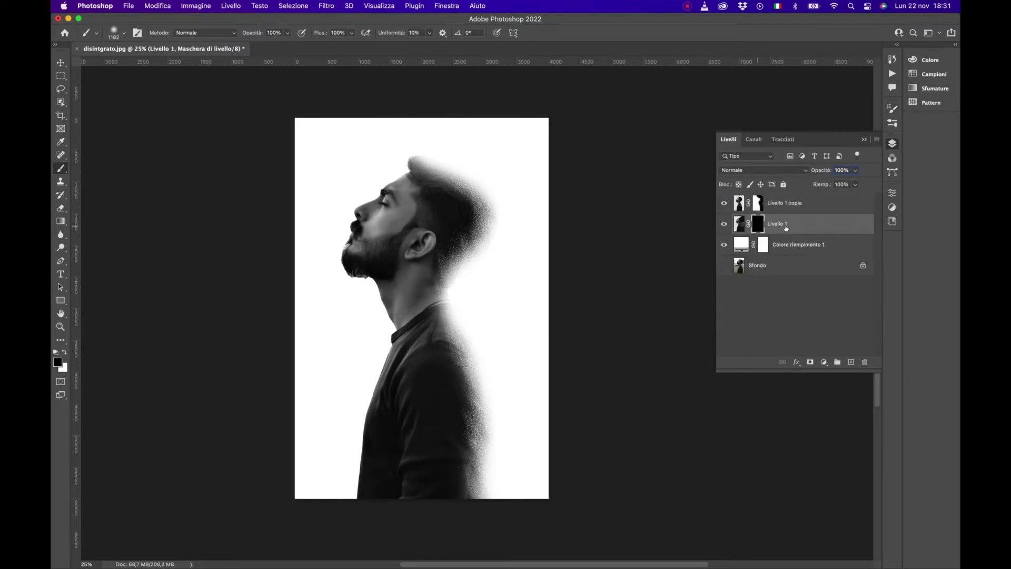
click(891, 122)
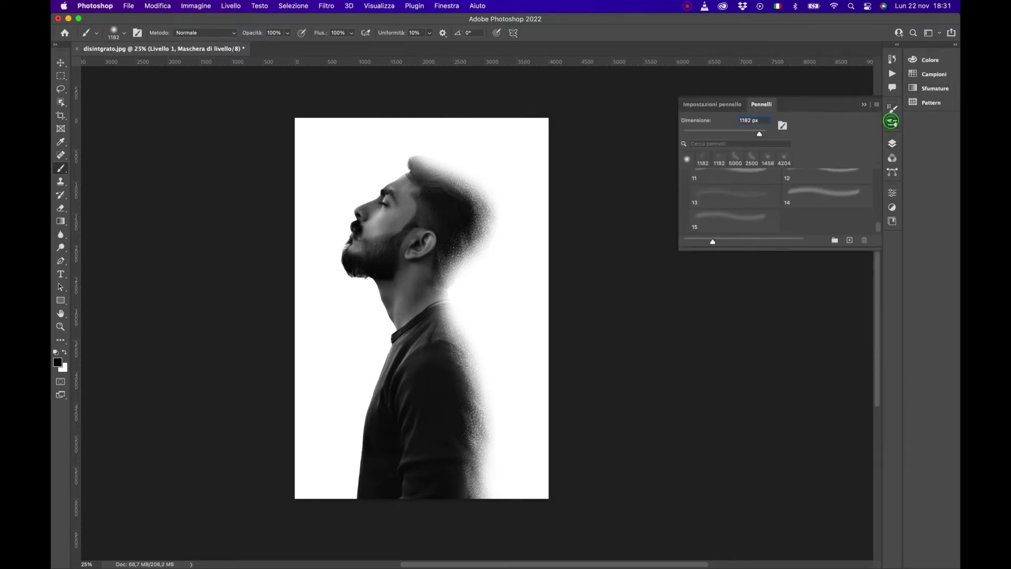
scroll(810, 192, up, 1)
click(805, 193)
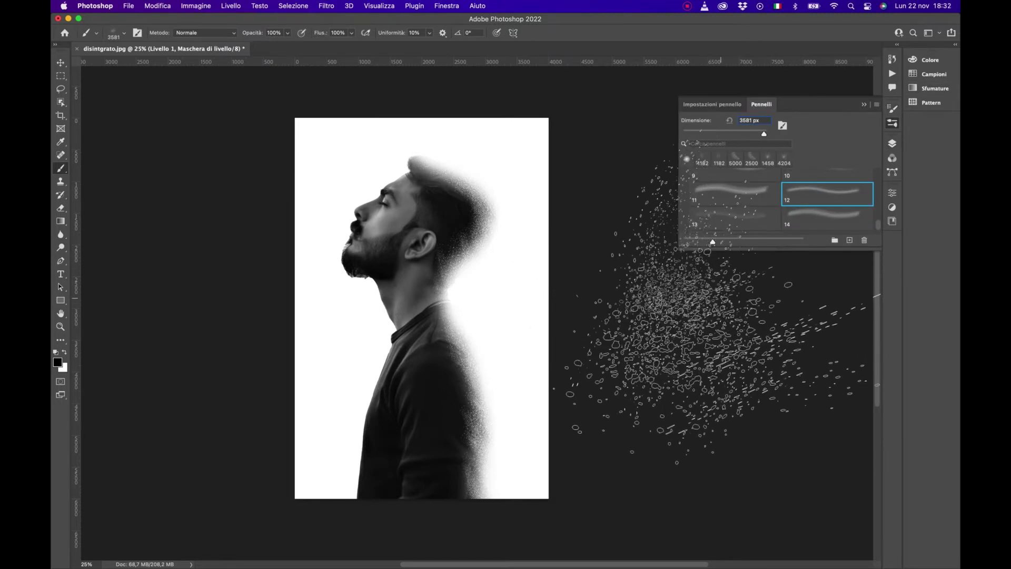
click(728, 103)
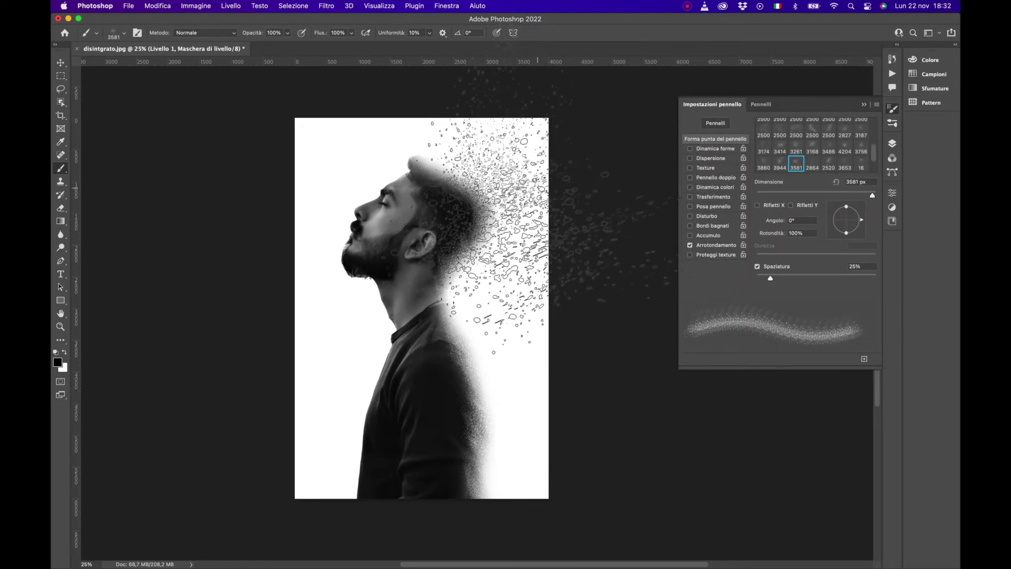
key(x)
click(58, 362)
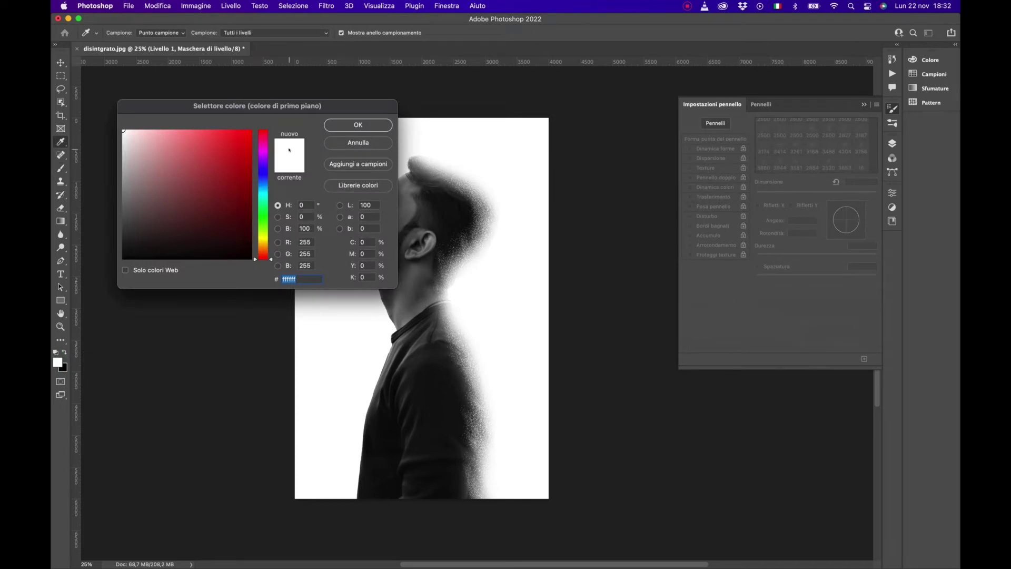
click(358, 124)
click(892, 143)
Reveal dark particles beside the head, hair, neck and shoulder
drag(553, 158, 474, 274)
drag(547, 131, 463, 306)
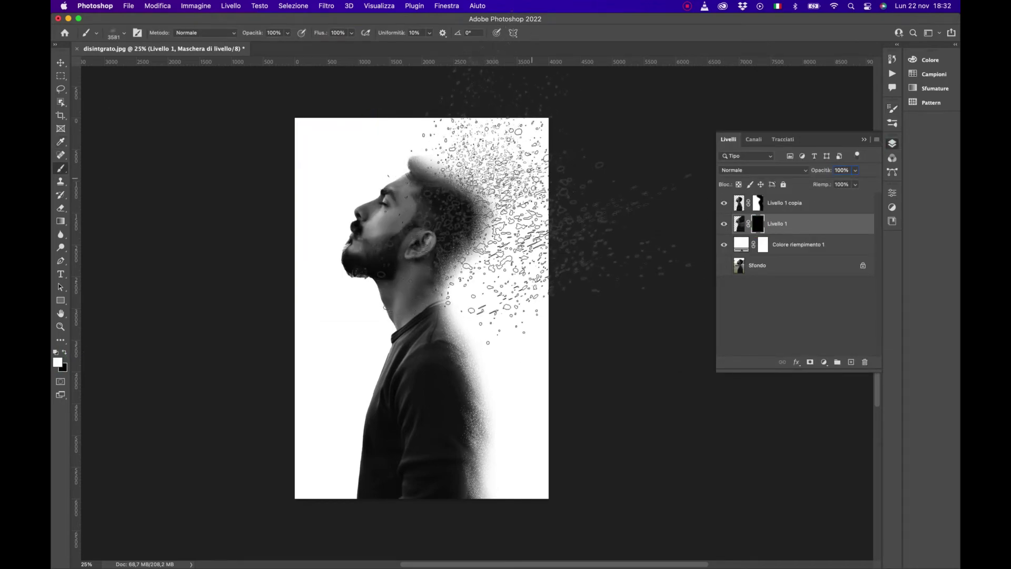
mouse_move(495, 227)
mouse_down()
mouse_move(500, 316)
mouse_move(453, 447)
mouse_move(358, 326)
mouse_move(606, 489)
mouse_up()
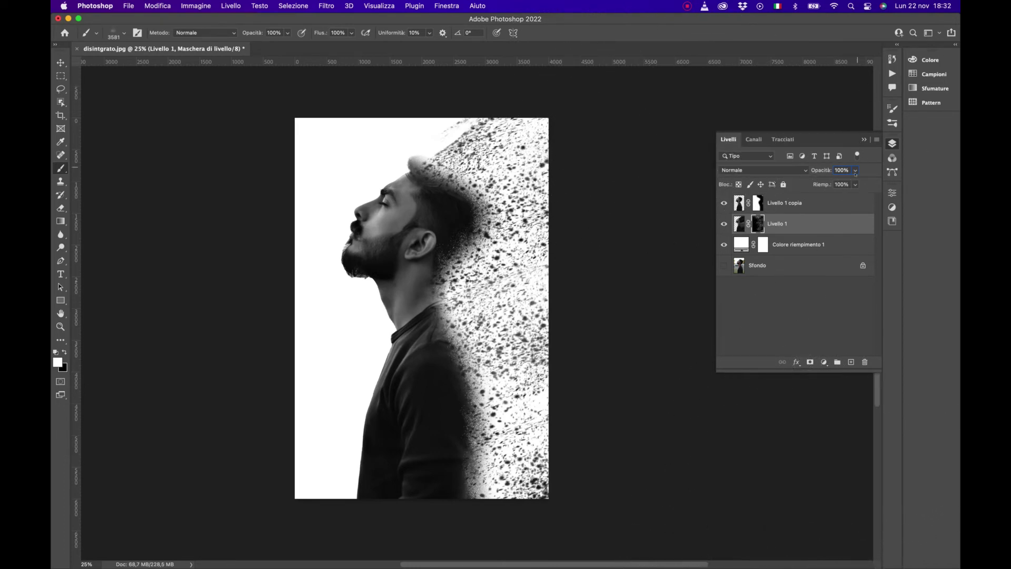
Select the Dispersion 19 brush and enlarge it to 5000 px
click(892, 123)
scroll(738, 194, down, 3)
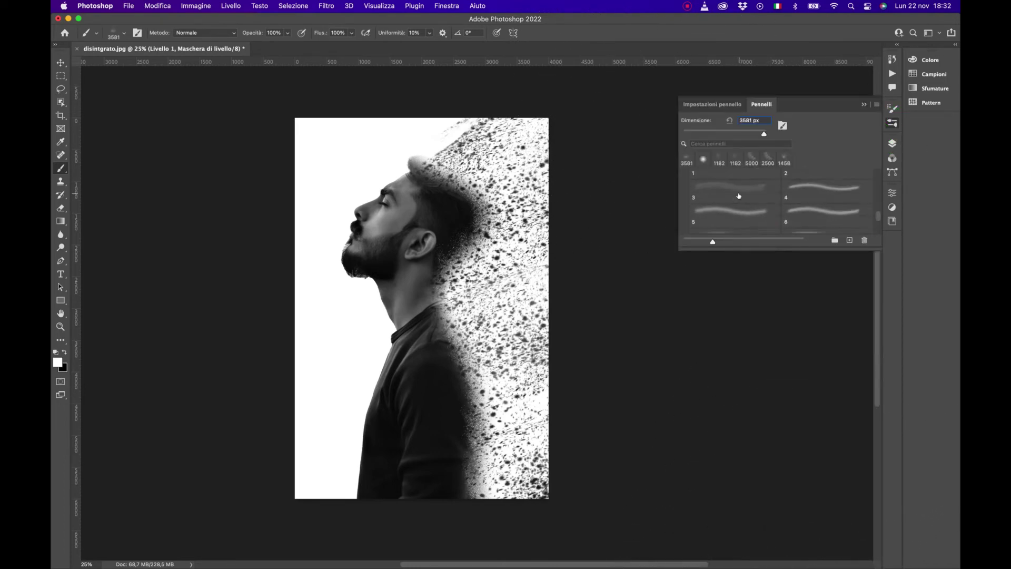
scroll(737, 195, up, 3)
scroll(740, 194, up, 2)
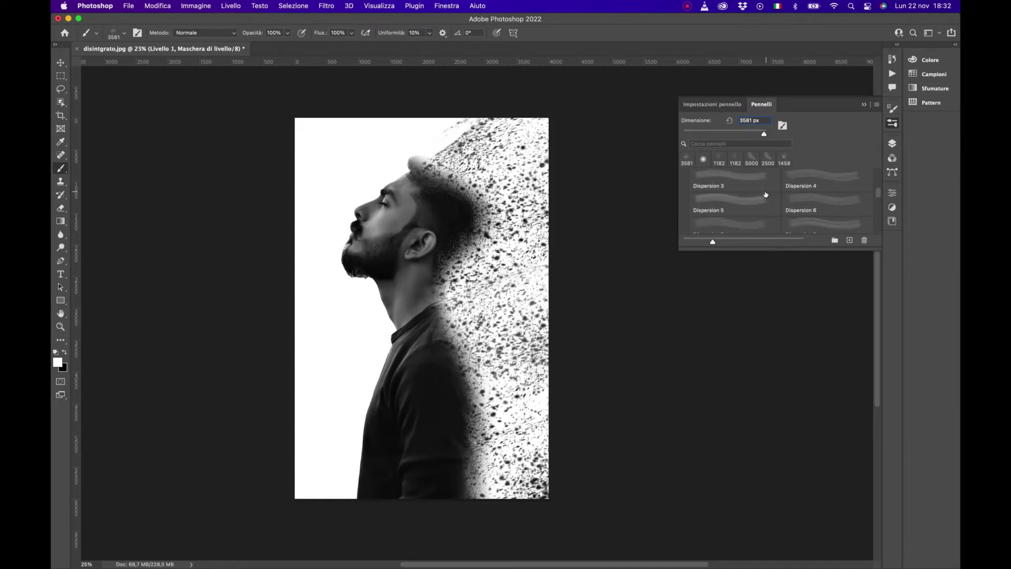
scroll(743, 194, up, 2)
scroll(748, 193, up, 2)
scroll(748, 194, down, 5)
click(734, 219)
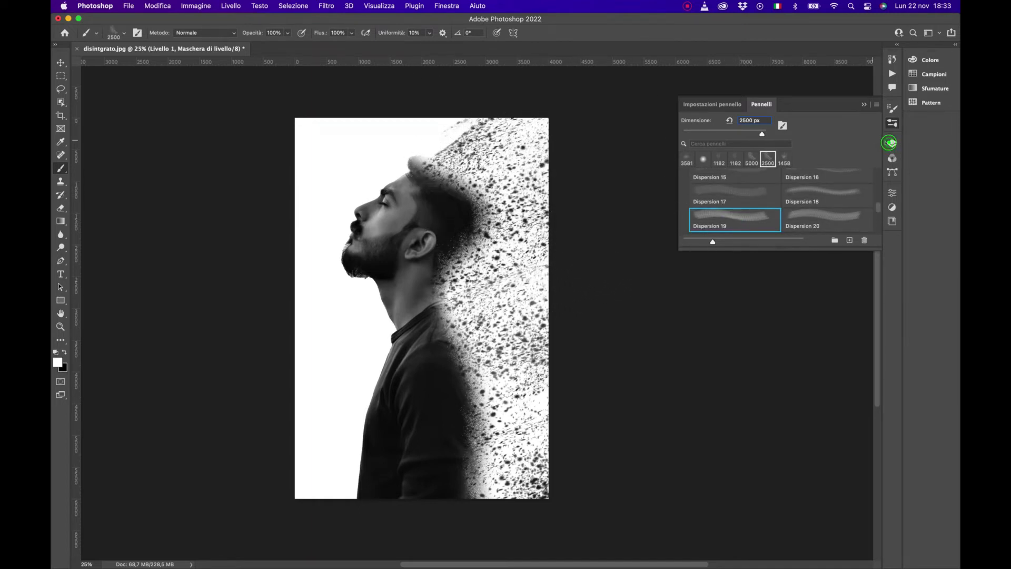
click(890, 143)
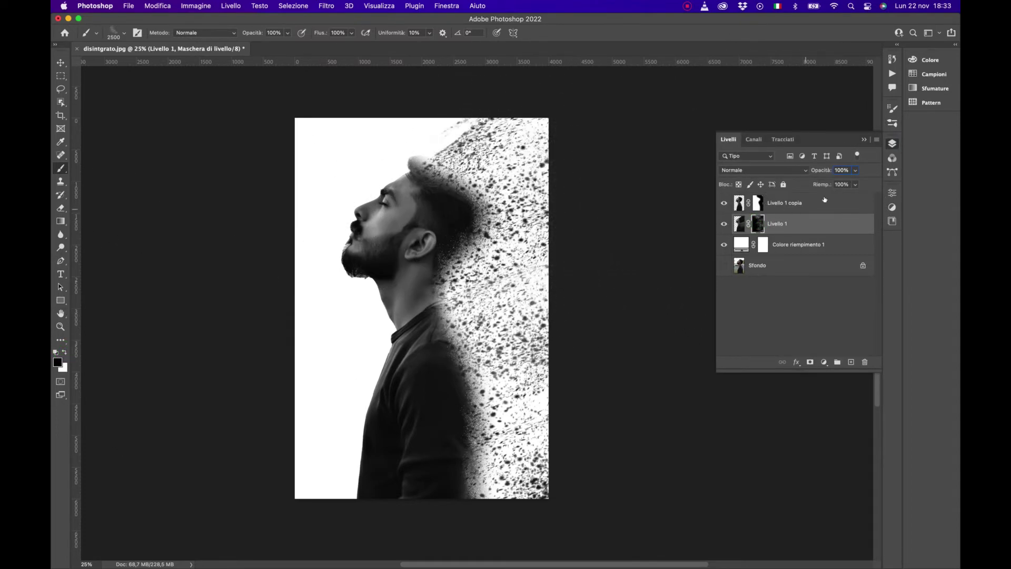
click(892, 108)
click(762, 133)
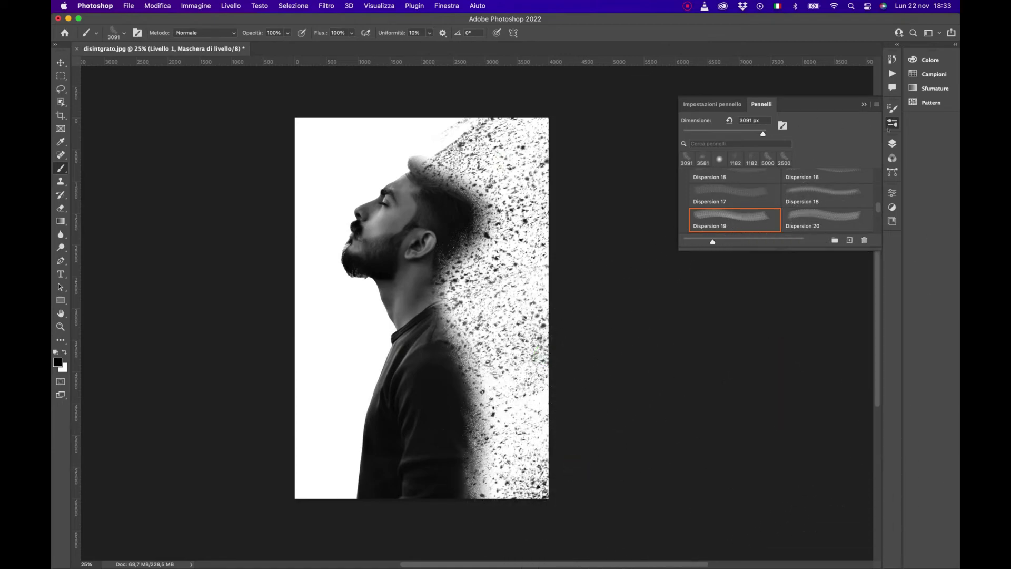
click(767, 132)
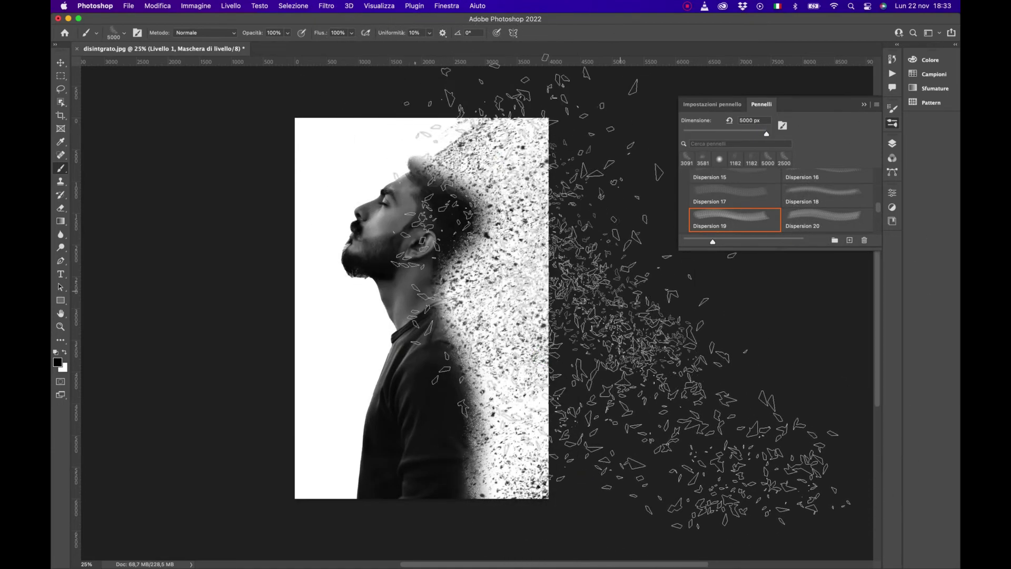
Stamp large white fragments on Livello 1's mask across the portrait's right side
click(892, 143)
click(761, 227)
key(x)
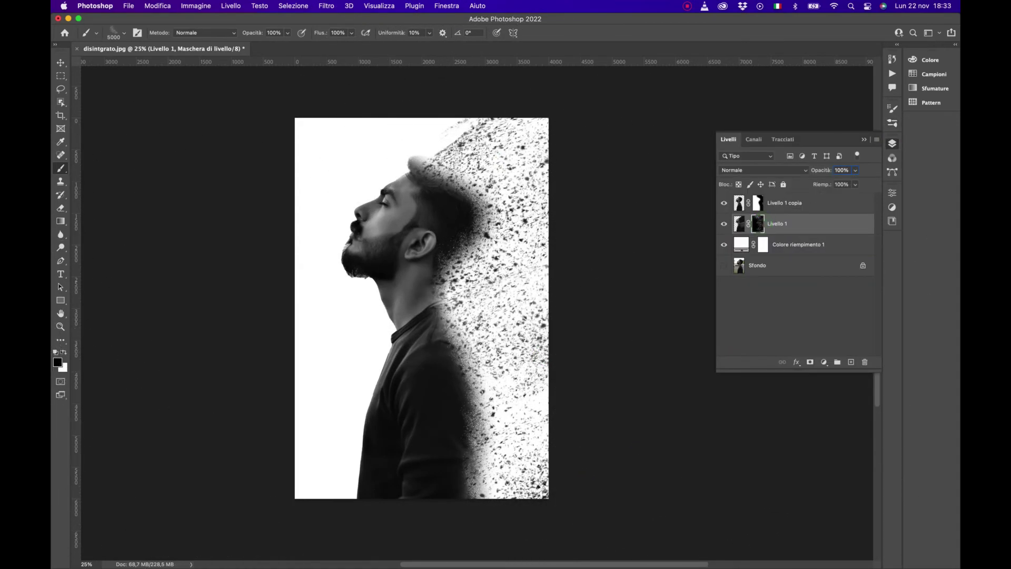
click(649, 353)
click(508, 271)
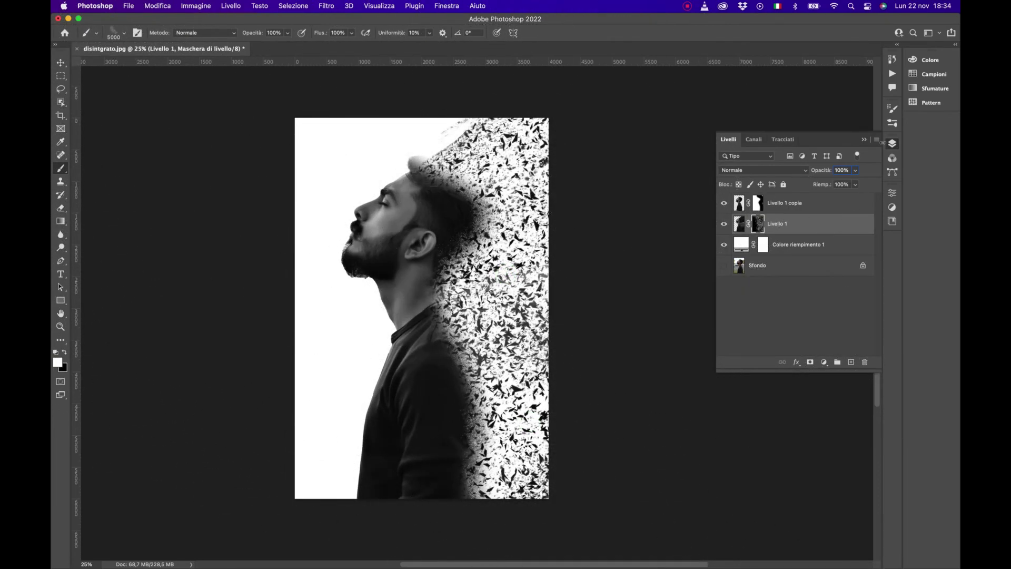
Paint 445 px fragments over the hair top, neck and ear, then angle the brush 62°
click(892, 108)
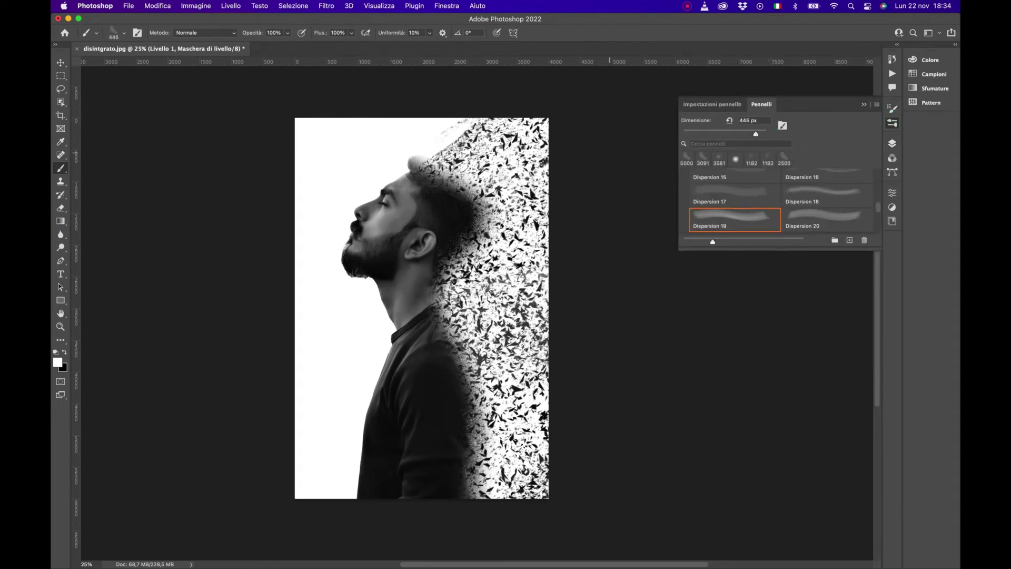
click(431, 164)
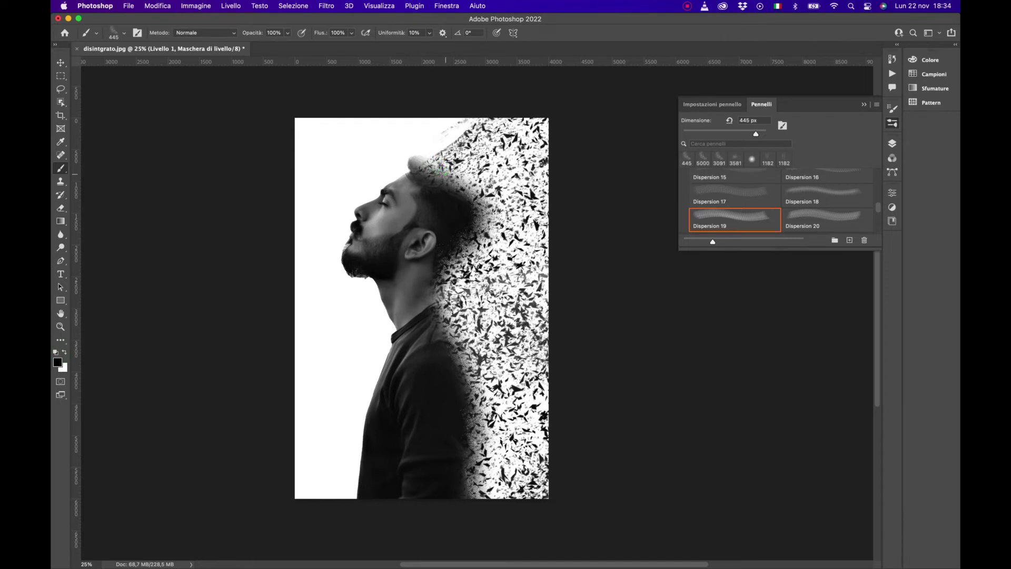
key(x)
mouse_move(427, 164)
mouse_down()
mouse_move(485, 469)
mouse_move(484, 400)
mouse_up()
scroll(474, 377, down, 1)
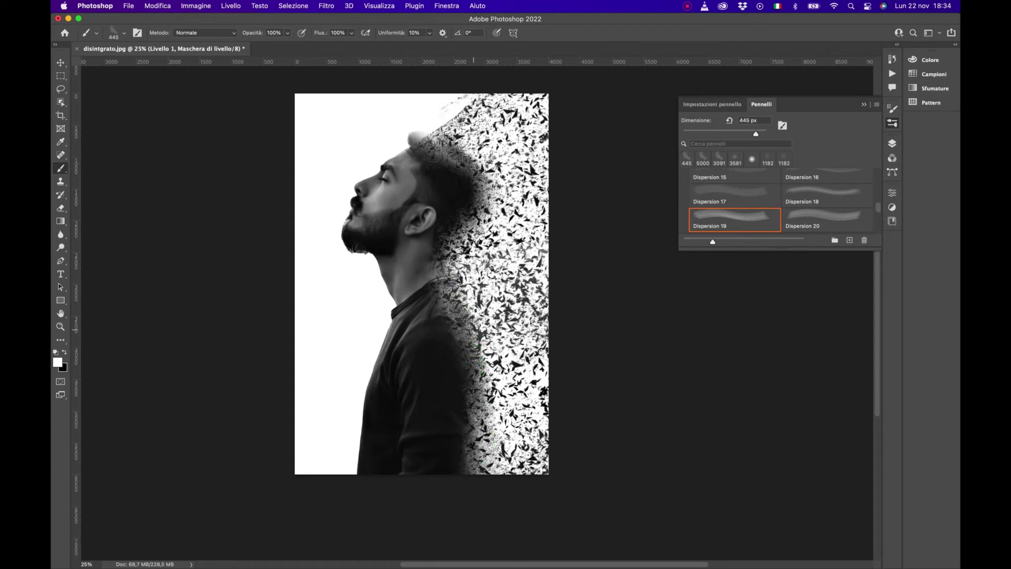
drag(474, 325, 426, 148)
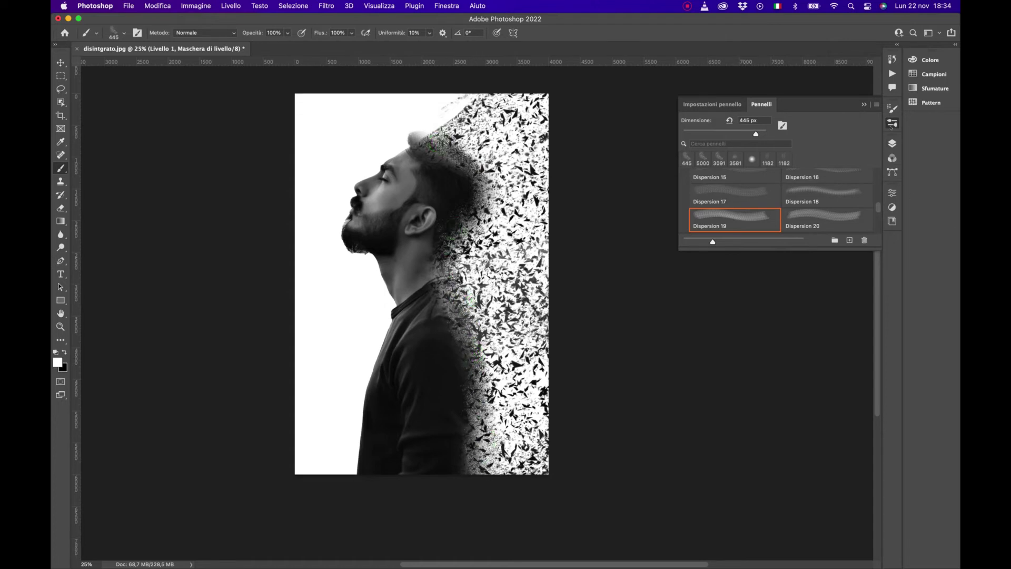
click(736, 108)
drag(858, 219, 852, 207)
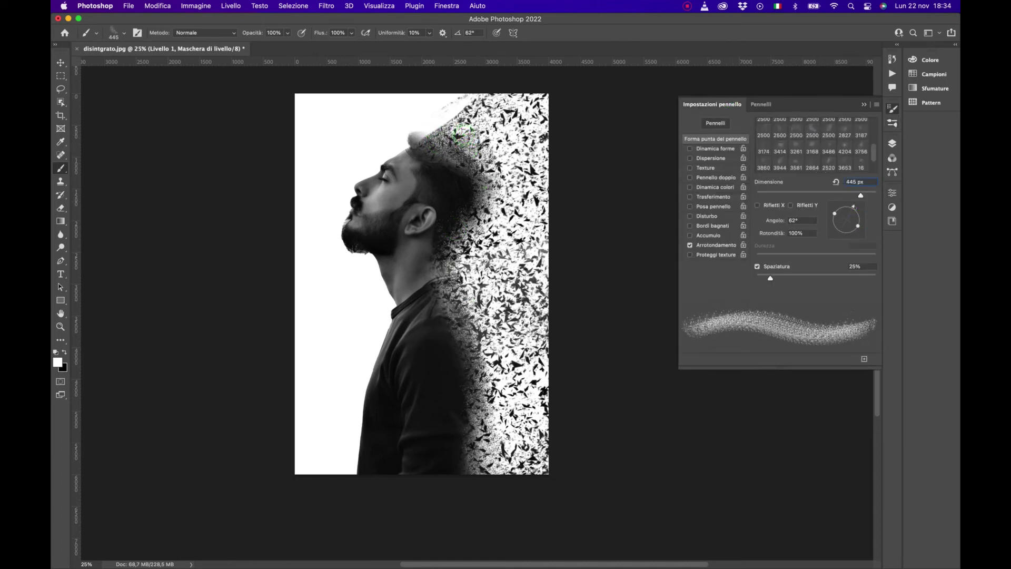
With a soft round black brush, mask out particles near the top of the head
click(124, 33)
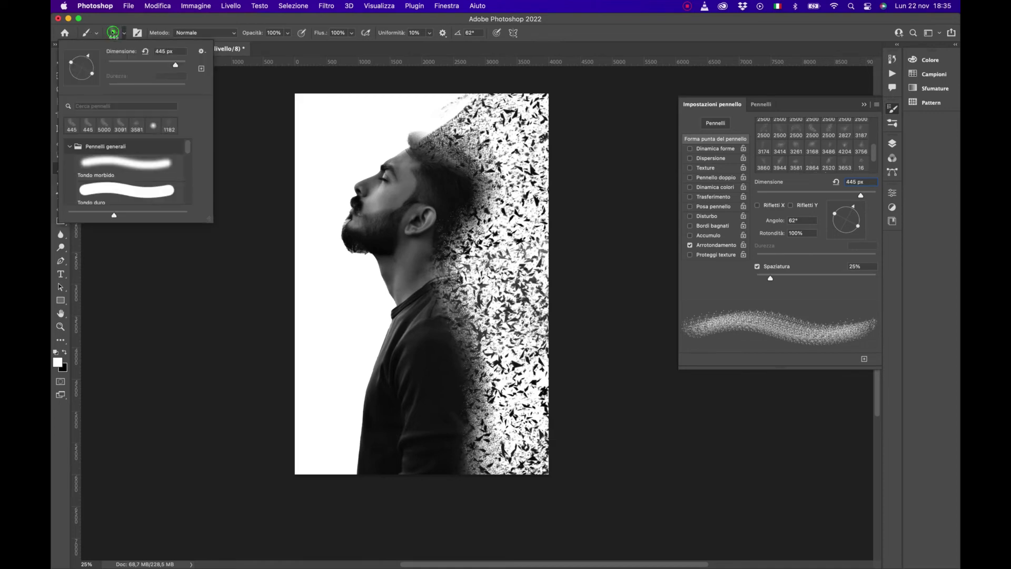
double_click(102, 158)
click(65, 351)
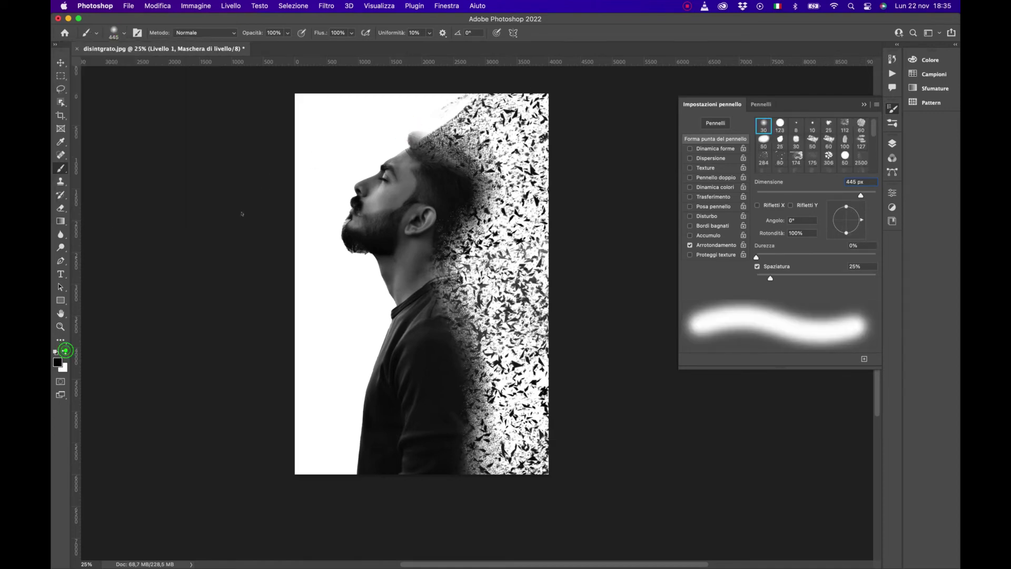
click(123, 32)
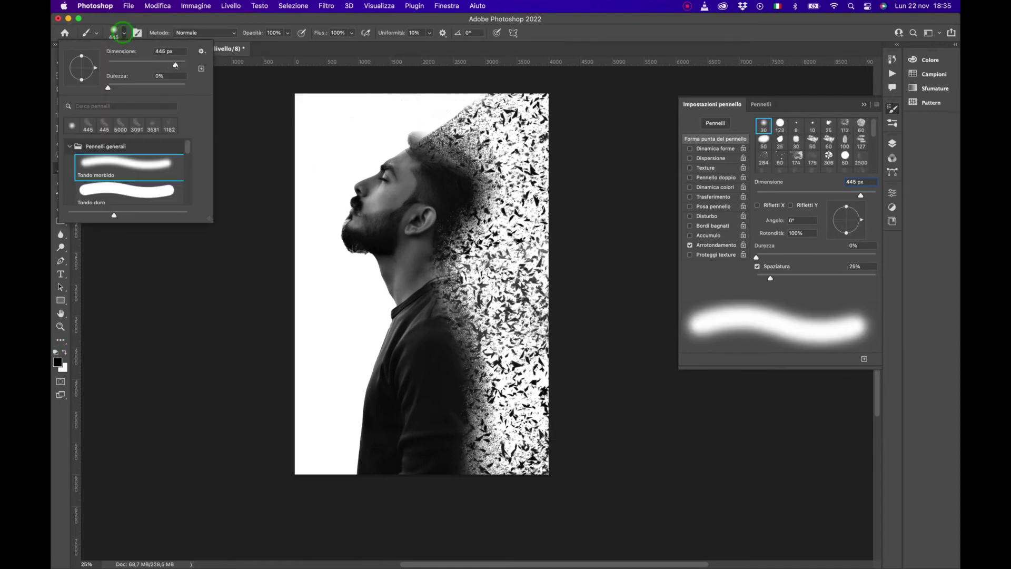
mouse_move(404, 106)
mouse_down()
mouse_move(451, 99)
mouse_move(397, 119)
mouse_up()
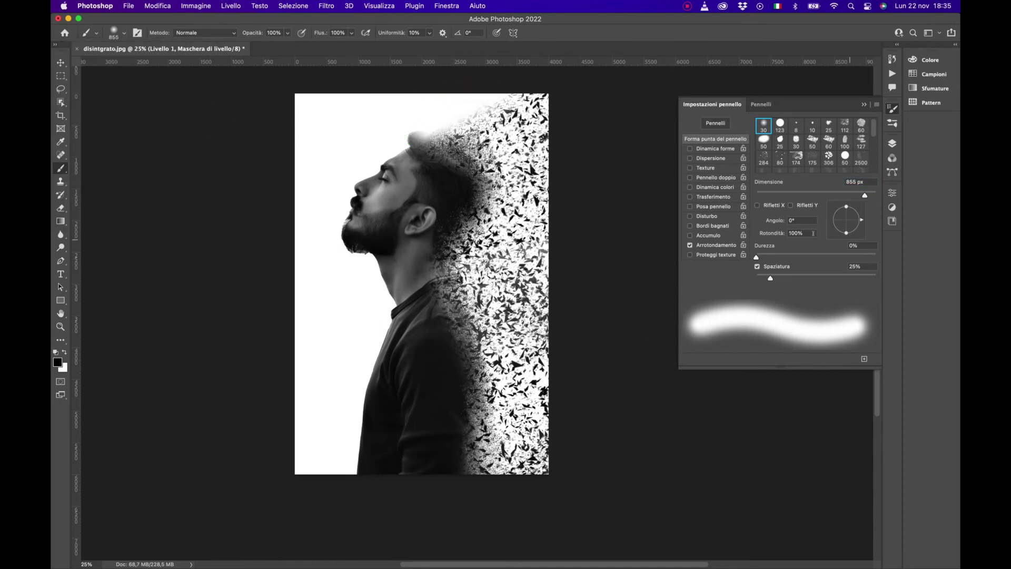
Duplicate Livello 1 and paint solid hair back in at the head top and forehead
key(F7)
key(ctrl+j)
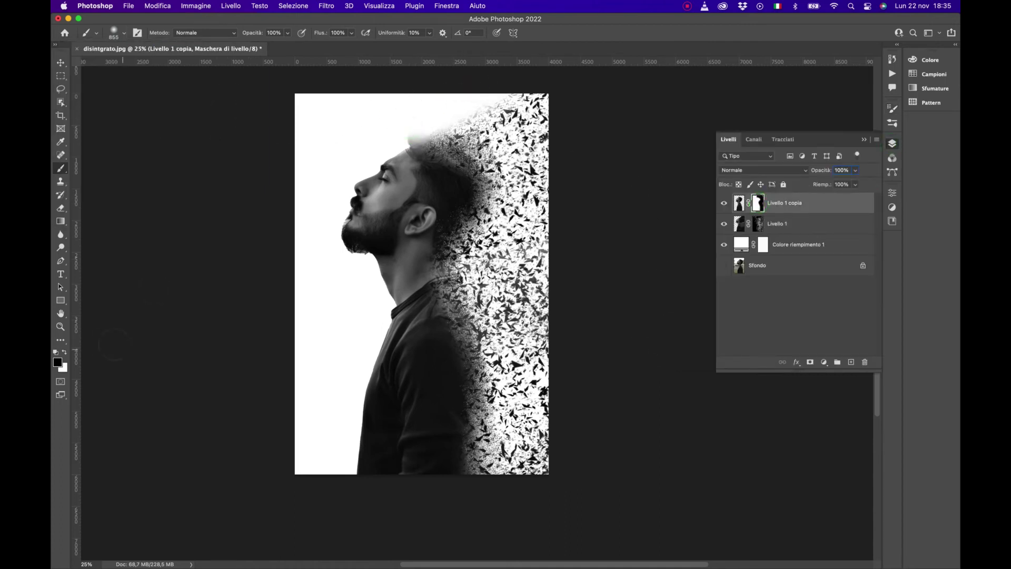
drag(416, 138, 420, 127)
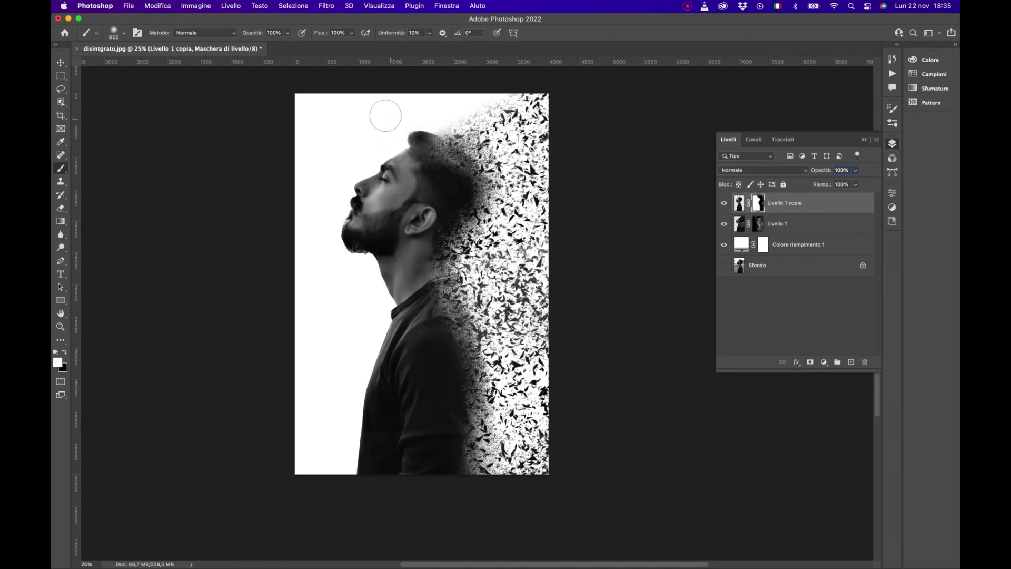
drag(402, 166, 417, 174)
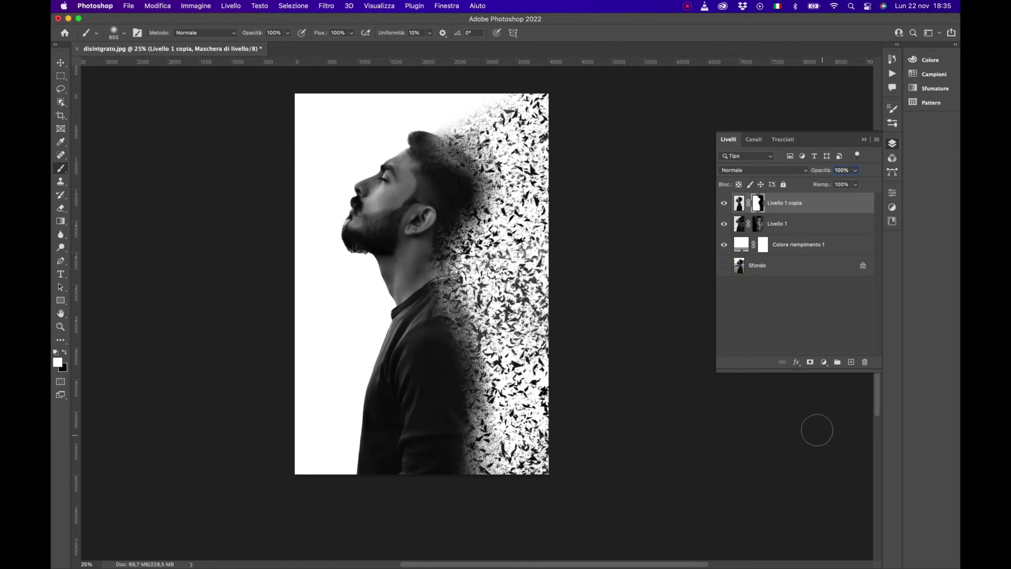
Show the original Sfondo photo alone for comparison, then restore the upper layers
alt+click(724, 266)
alt+click(724, 266)
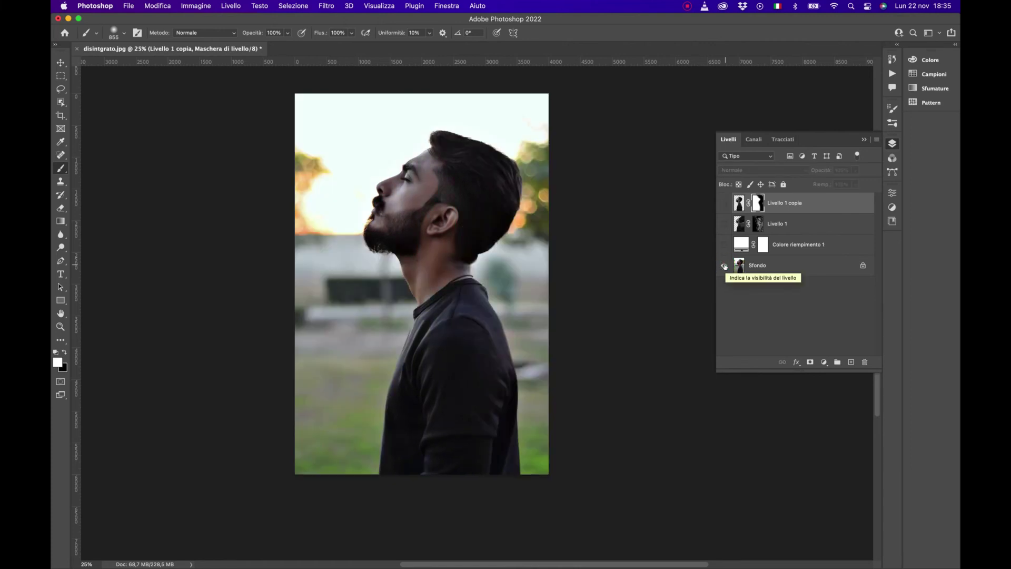
alt+click(725, 266)
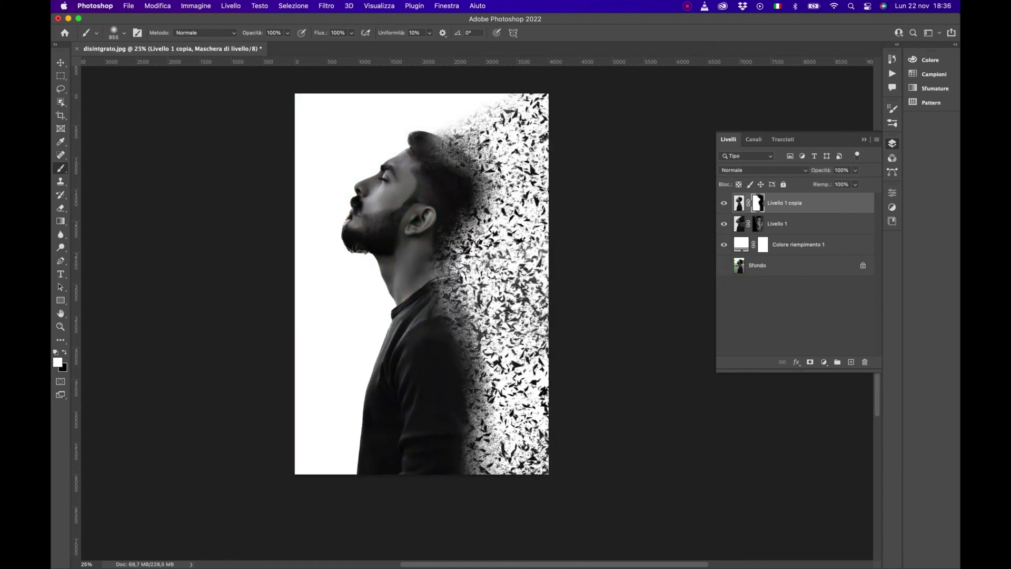
Select the Dispersion 20 brush at 2500 px, angled to 48°
click(890, 109)
click(892, 123)
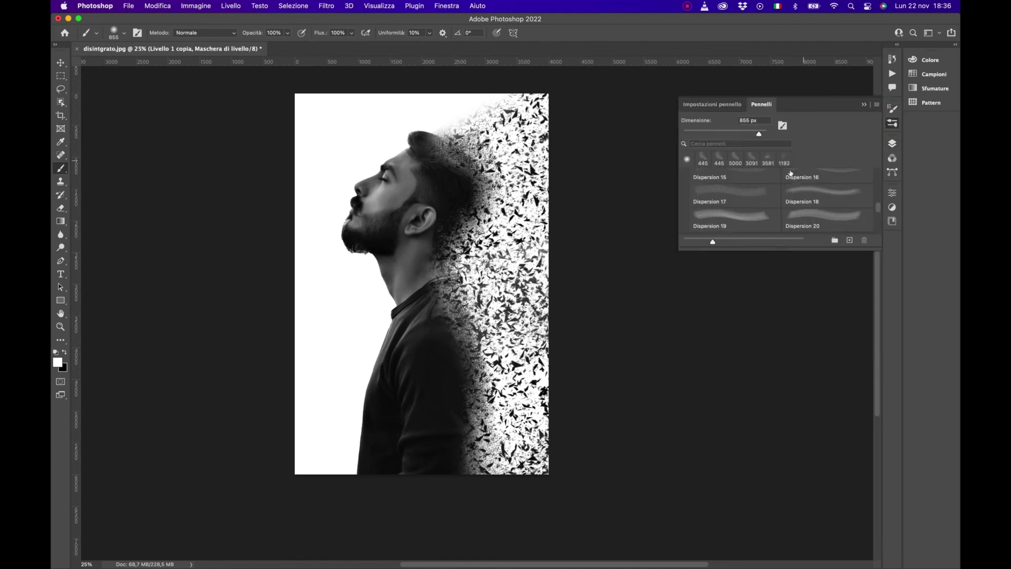
scroll(822, 189, down, 2)
click(823, 179)
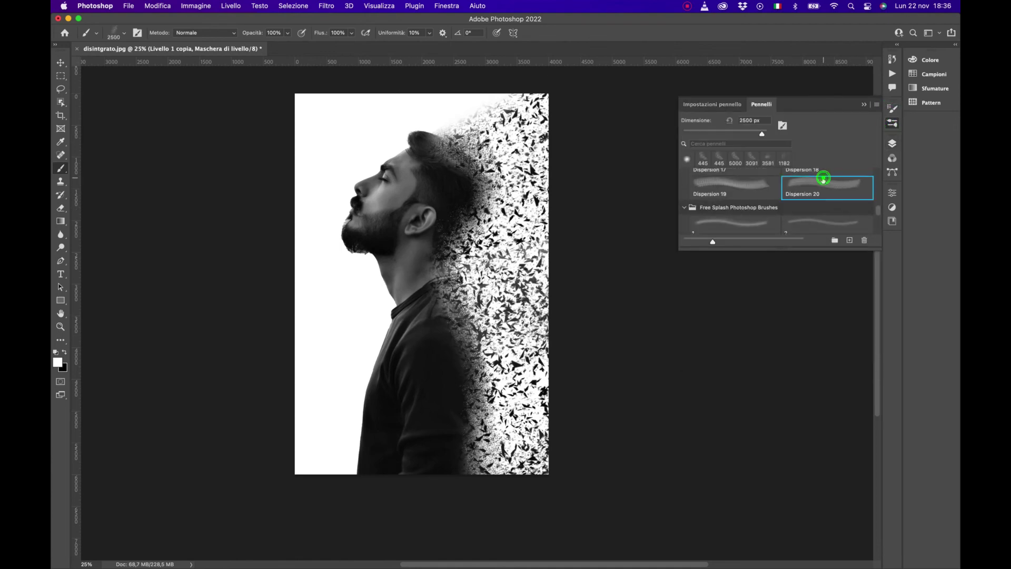
click(712, 104)
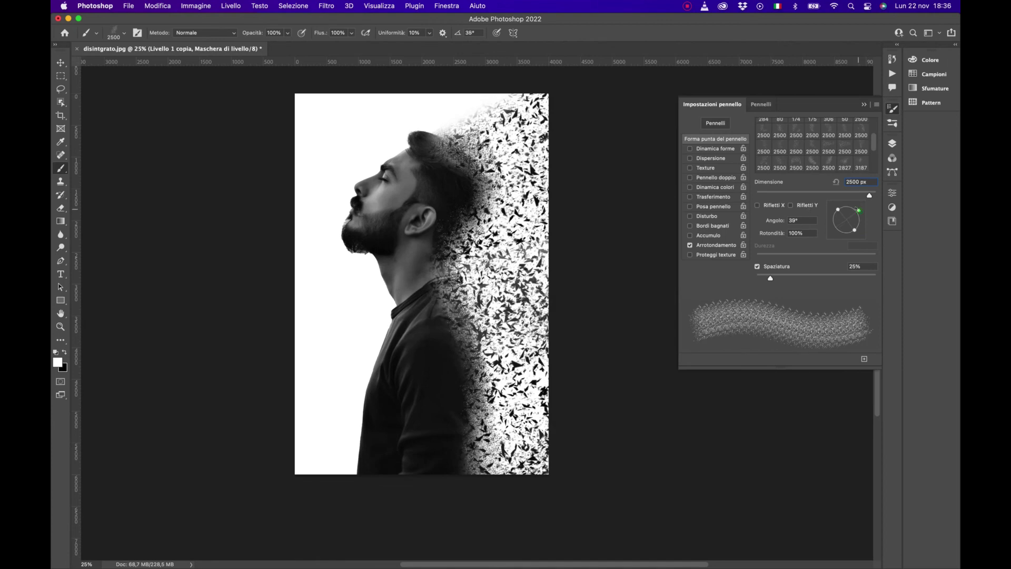
On Livello 1's mask, swap colours and scatter fragments along the back and shoulder
click(891, 143)
click(758, 223)
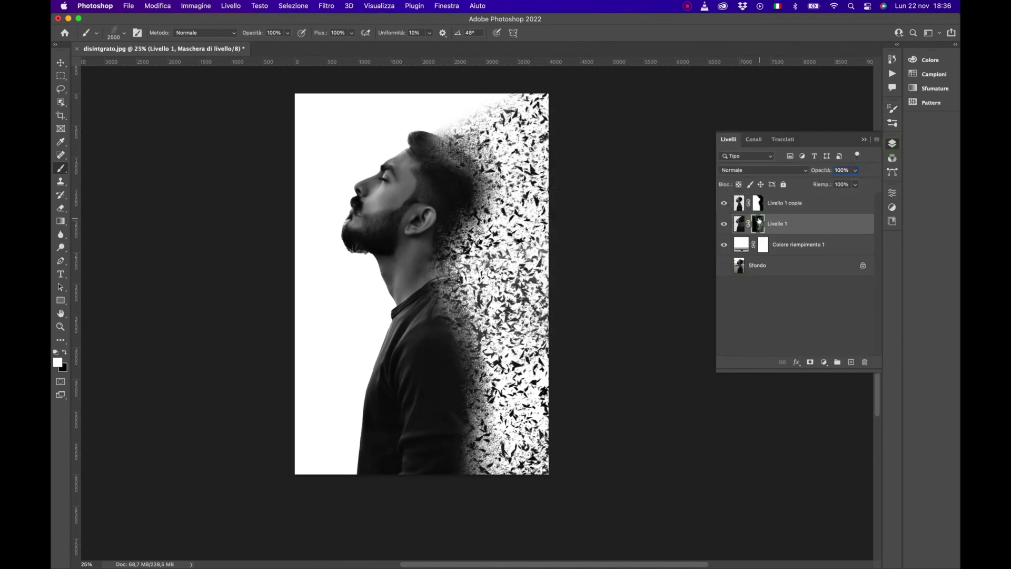
key(x)
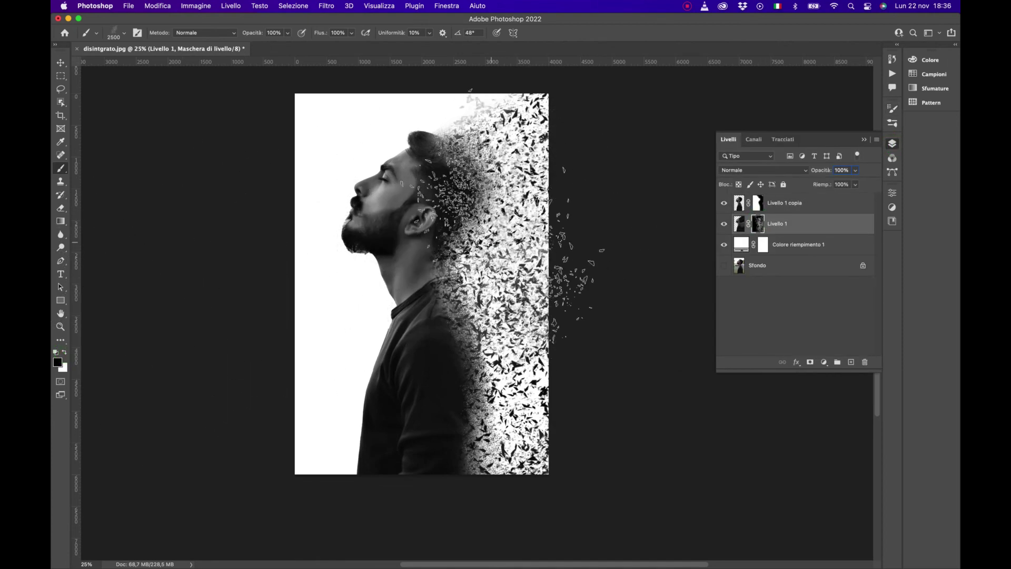
mouse_move(473, 210)
mouse_down()
mouse_move(501, 199)
mouse_move(525, 162)
mouse_move(526, 331)
mouse_move(489, 422)
mouse_move(538, 361)
mouse_move(400, 237)
mouse_move(443, 209)
mouse_move(451, 444)
mouse_up()
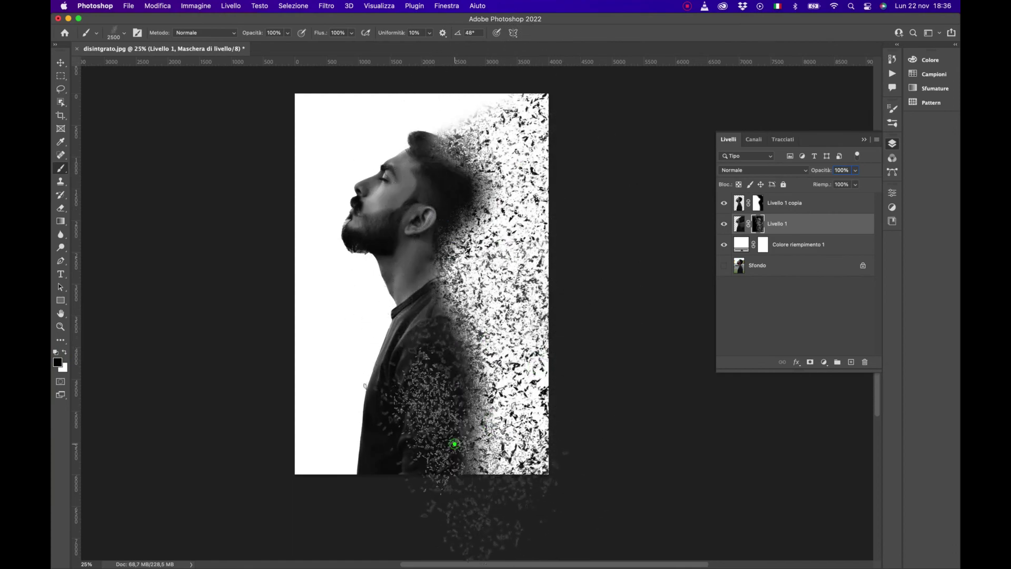